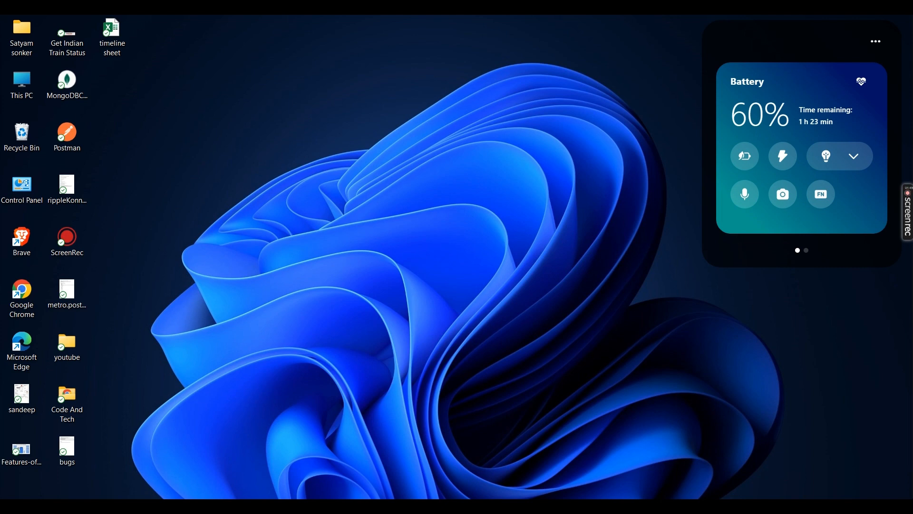
- Go from the HooGaaa project's Cloud Console welcome page to the Compute Engine VM instances list
left_click(466, 508)
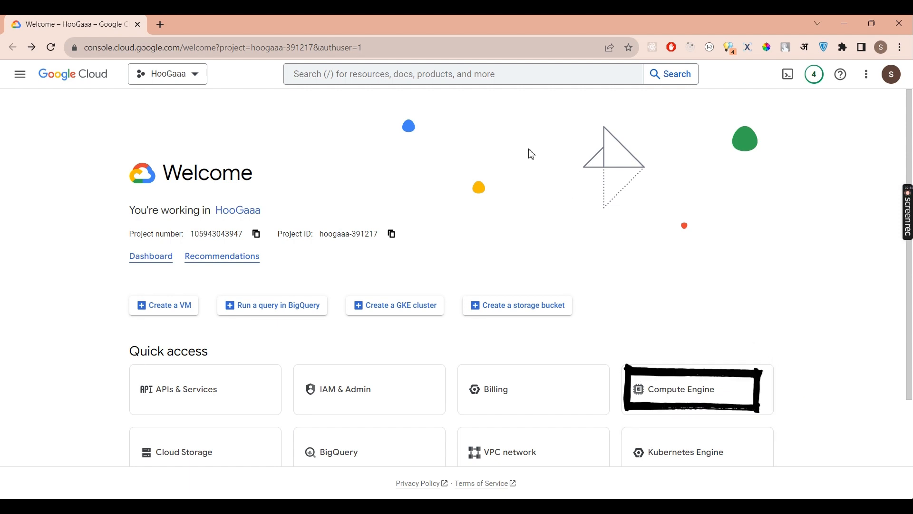
left_click(382, 76)
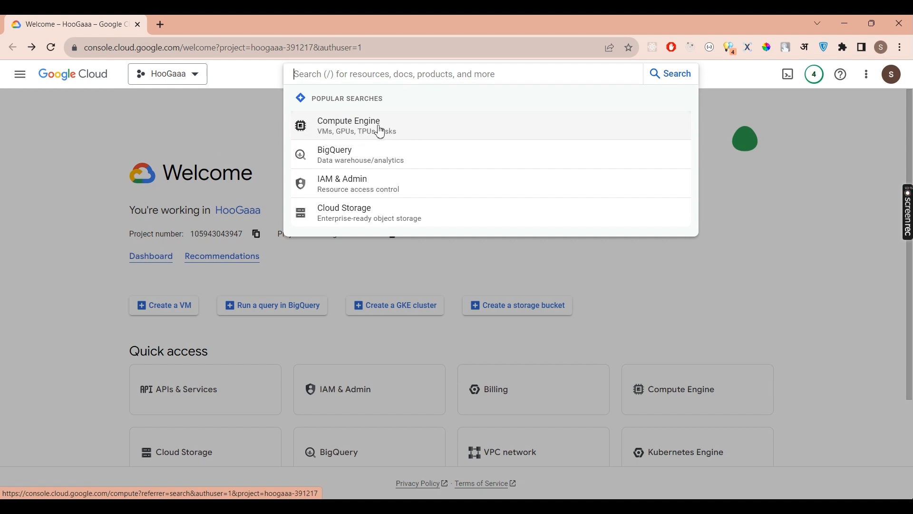
left_click(704, 314)
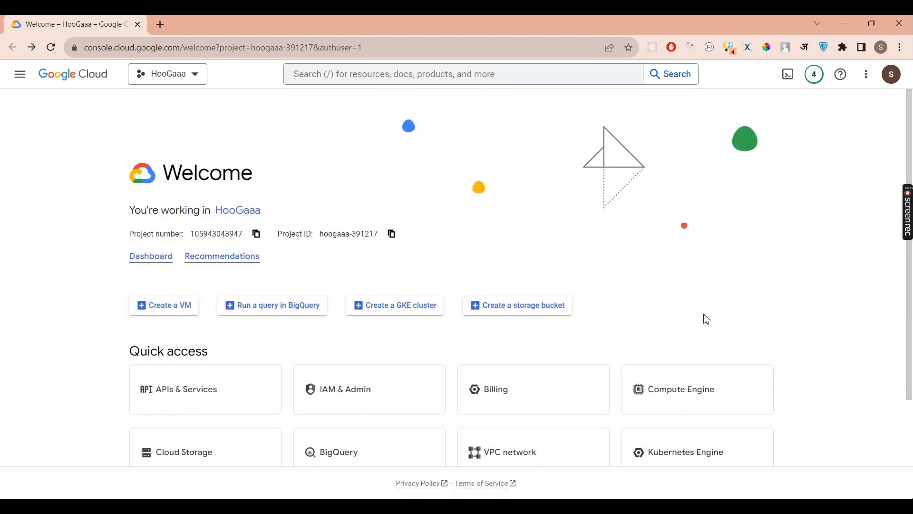
left_click(683, 402)
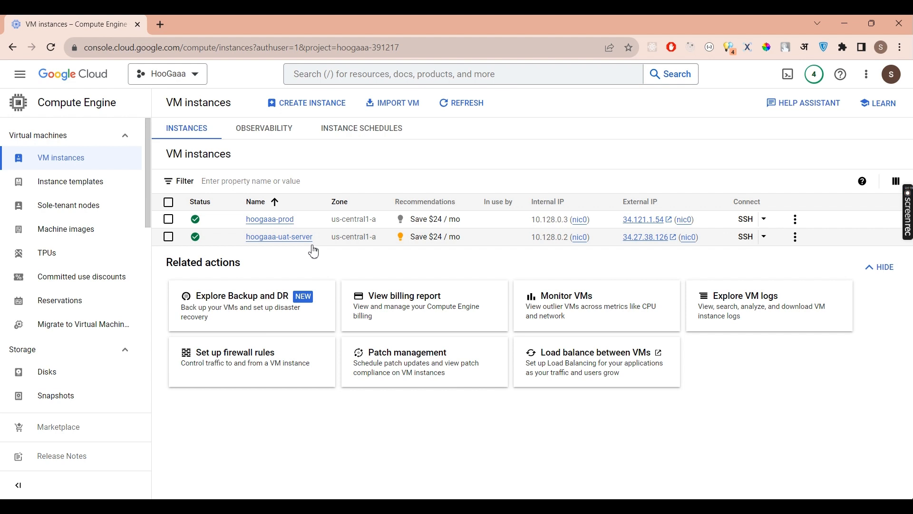
- Start a new VM instance and rename it from instance-1 to demo-1
left_click(329, 107)
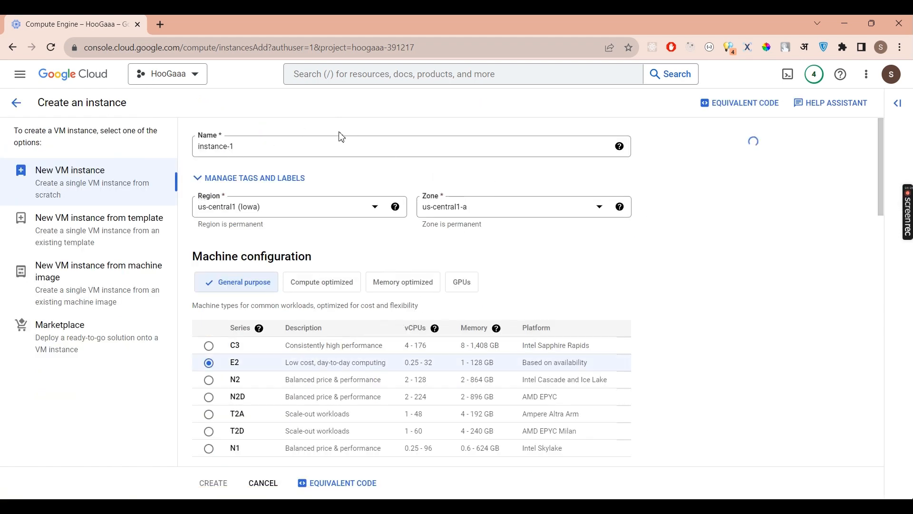
scroll(316, 325, "down", 2)
scroll(317, 325, "down", 6)
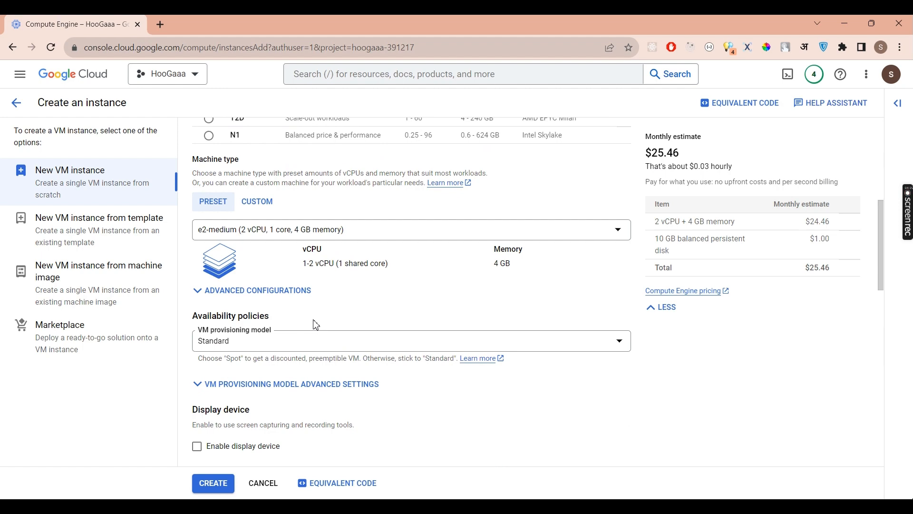
scroll(316, 325, "up", 7)
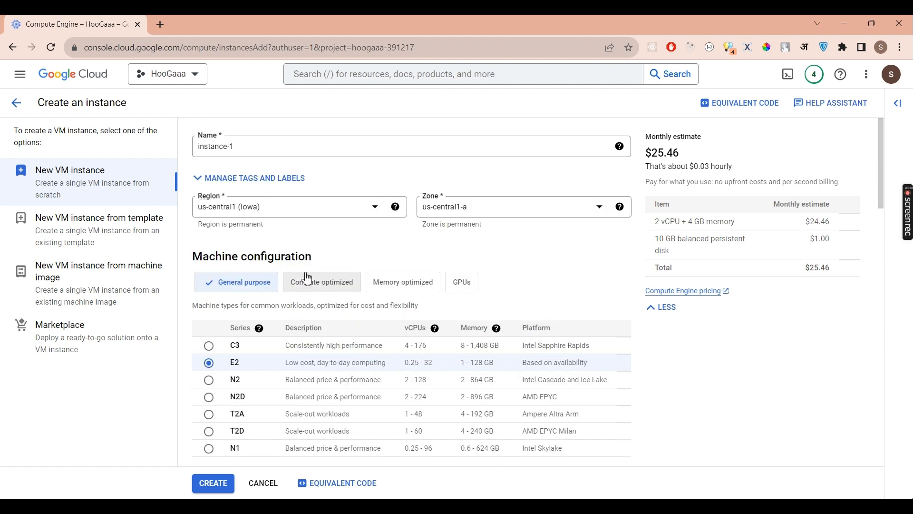
triple_click(242, 143)
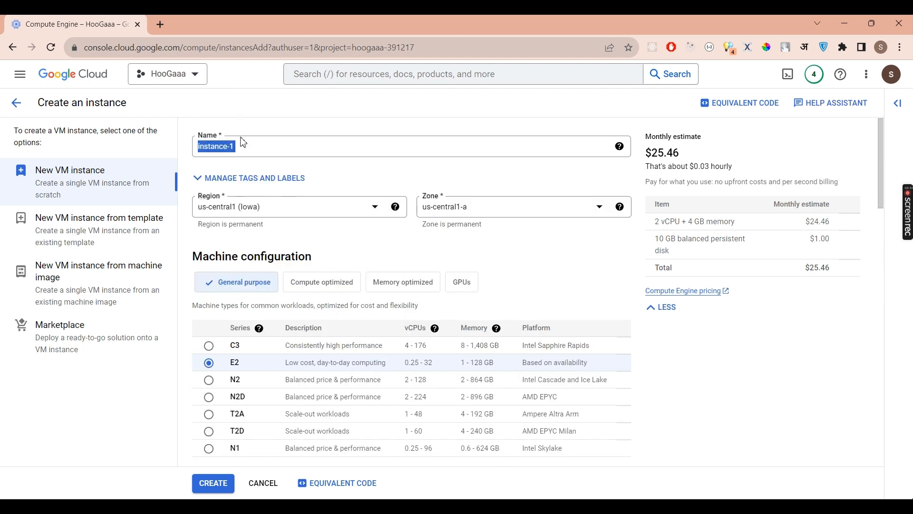
left_click(238, 153)
key("BackSpace")
key("BackSpace")
key("BackSpace")
key("BackSpace")
key("BackSpace")
key("BackSpace")
key("BackSpace")
key("BackSpace")
key("BackSpace")
key("BackSpace")
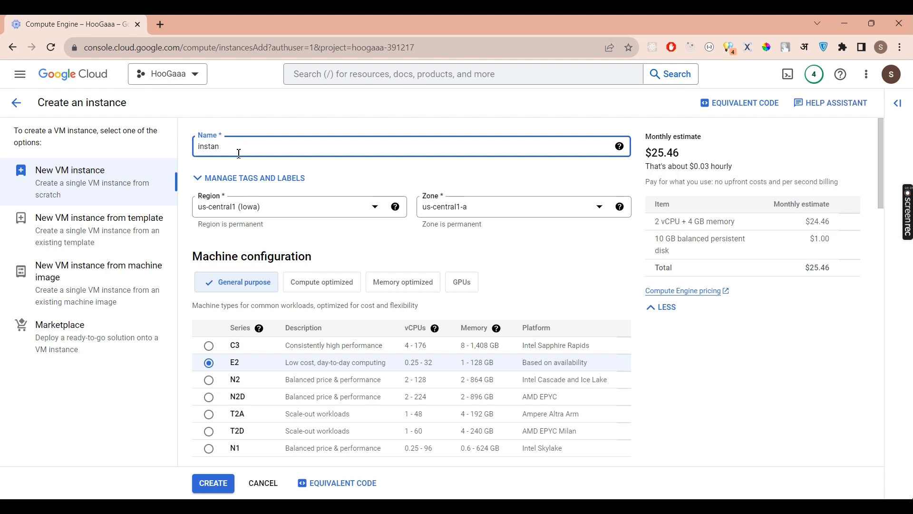
type("dem")
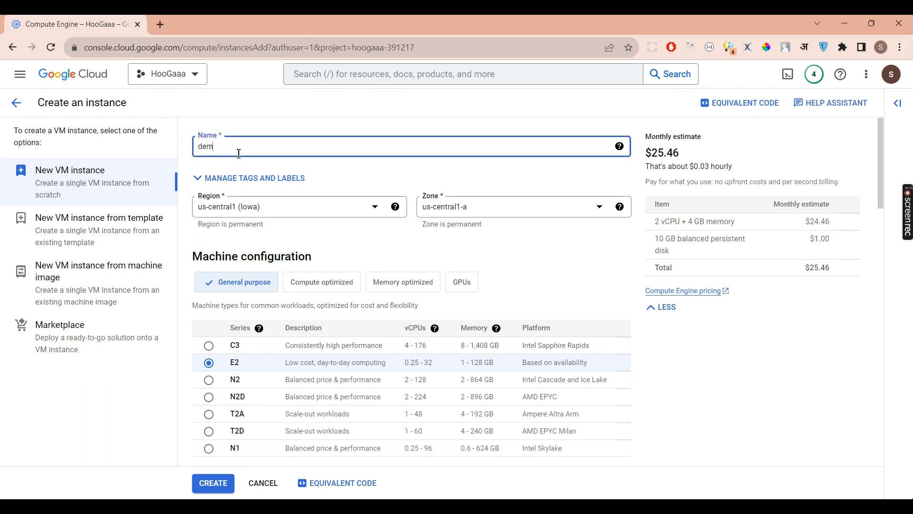
type("o-1")
- Set the region to asia-south1 (Mumbai), making the zone asia-south1-c
left_click(247, 214)
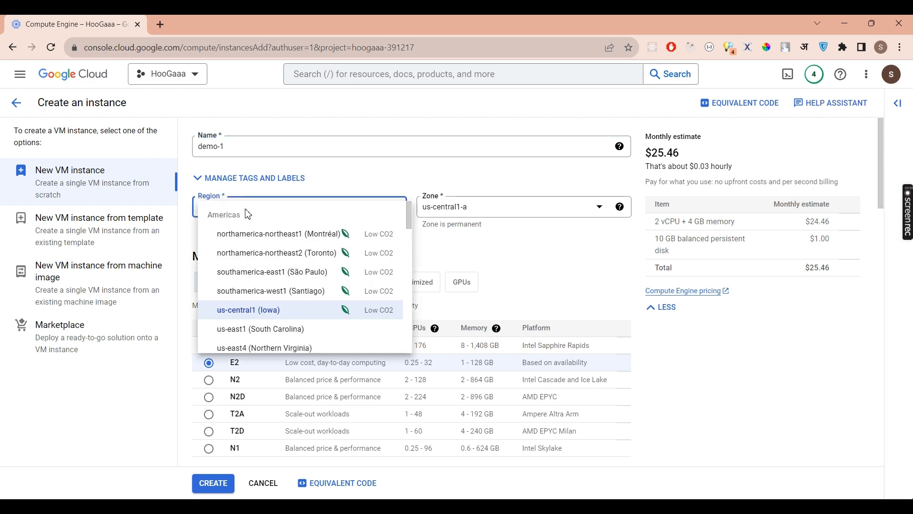
scroll(266, 286, "down", 3)
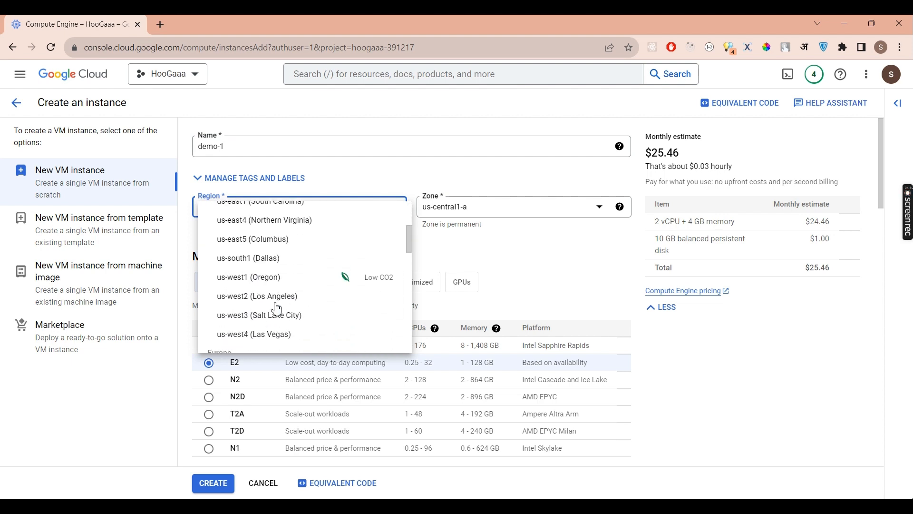
scroll(276, 309, "down", 3)
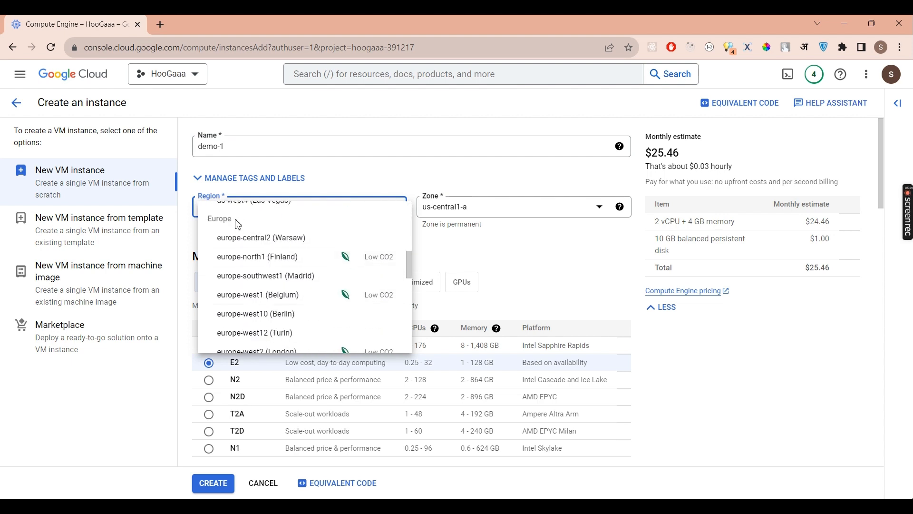
scroll(228, 228, "down", 5)
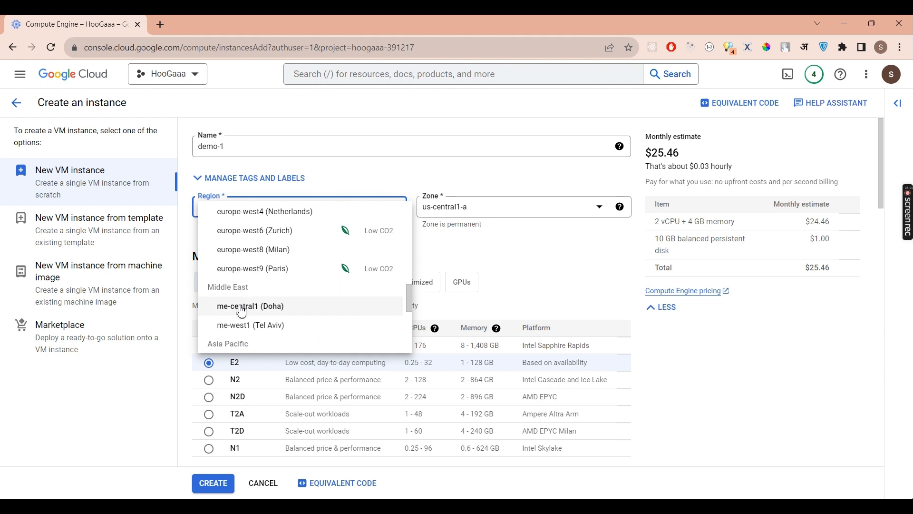
scroll(241, 311, "down", 1)
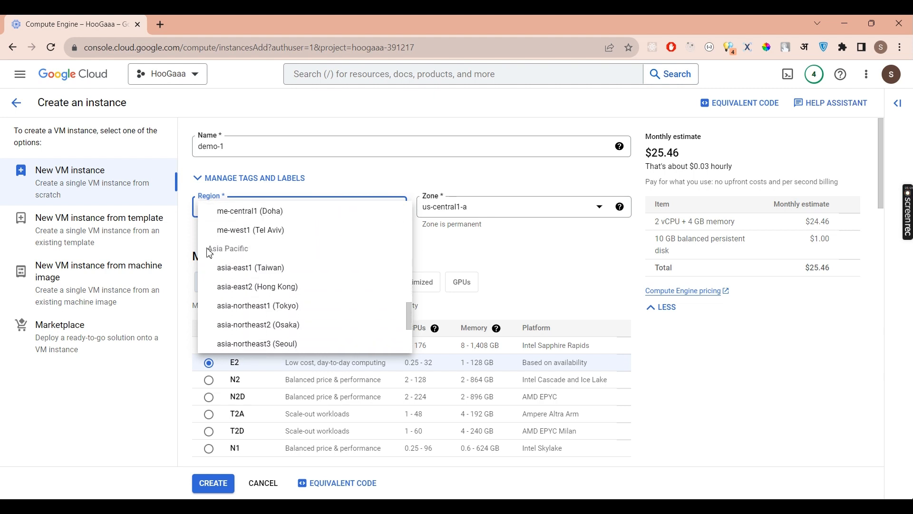
scroll(261, 335, "down", 2)
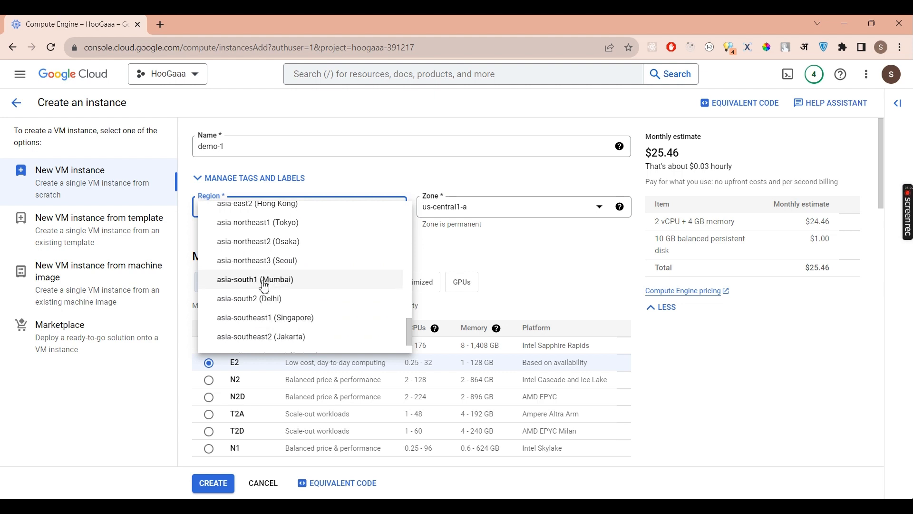
scroll(264, 309, "down", 1)
left_click(265, 289)
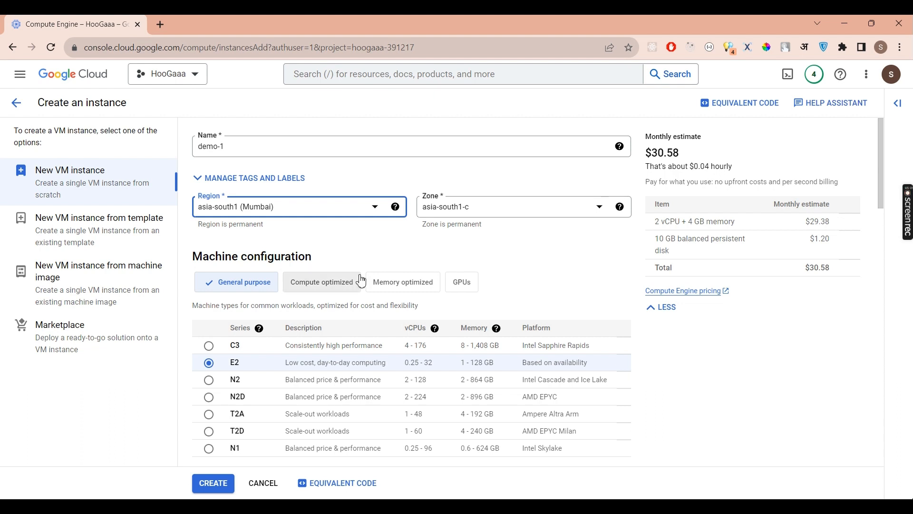
scroll(362, 279, "down", 1)
scroll(305, 227, "down", 2)
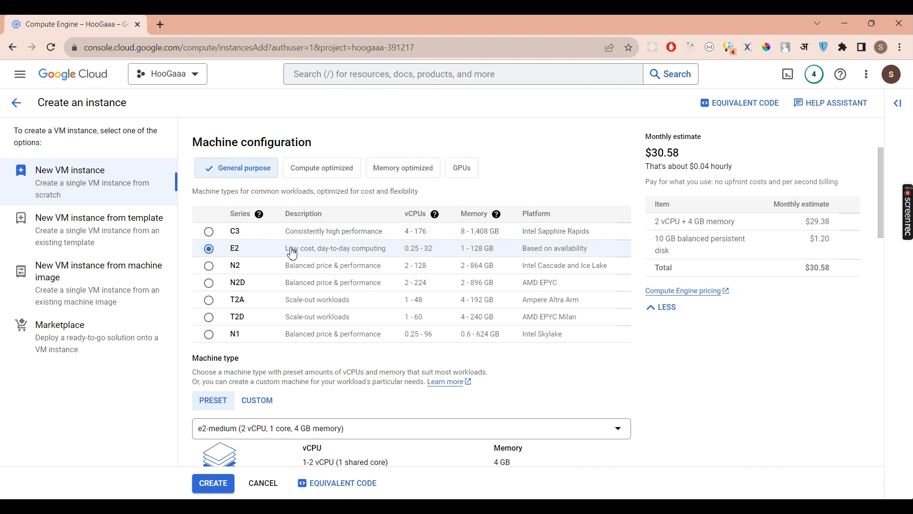
scroll(293, 253, "down", 3)
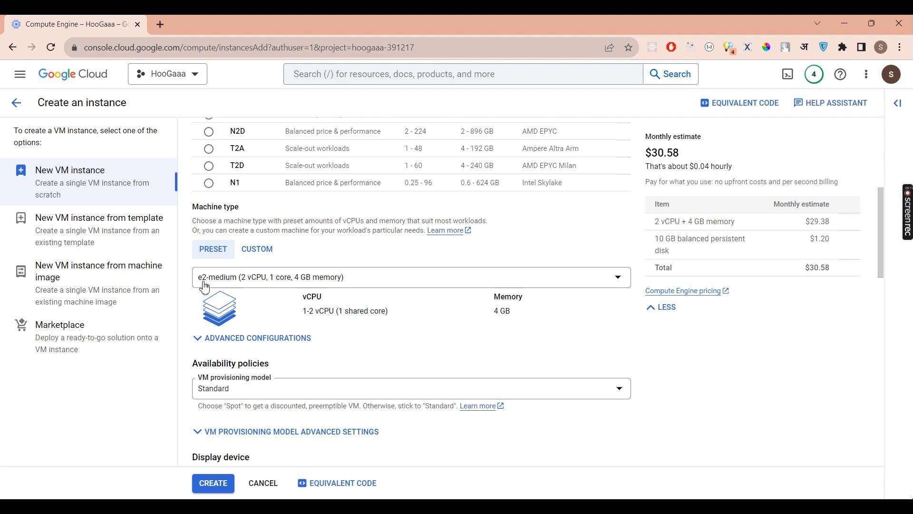
left_click(254, 285)
left_click(254, 287)
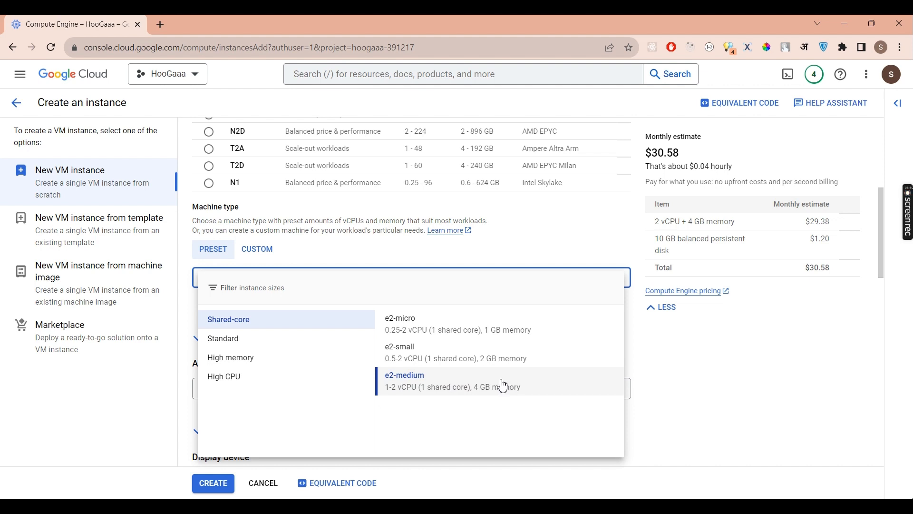
left_click(458, 362)
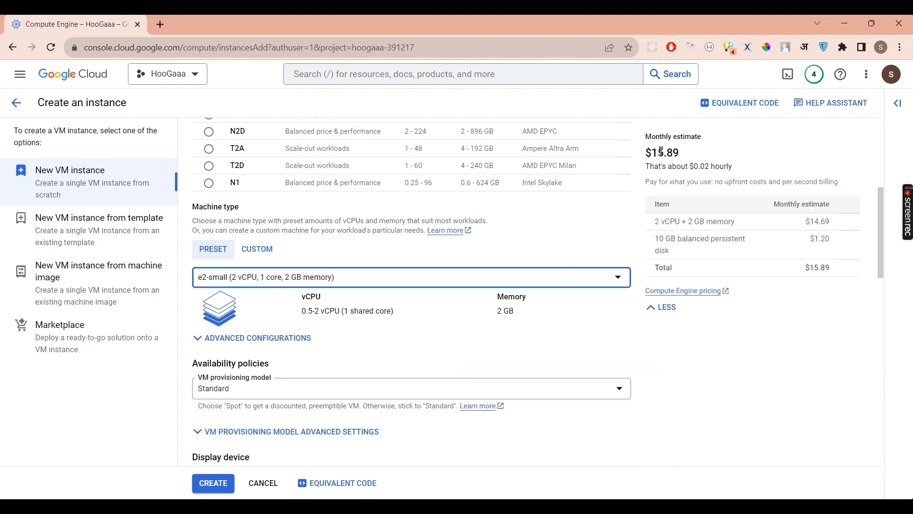
left_click_drag(654, 152, 687, 158)
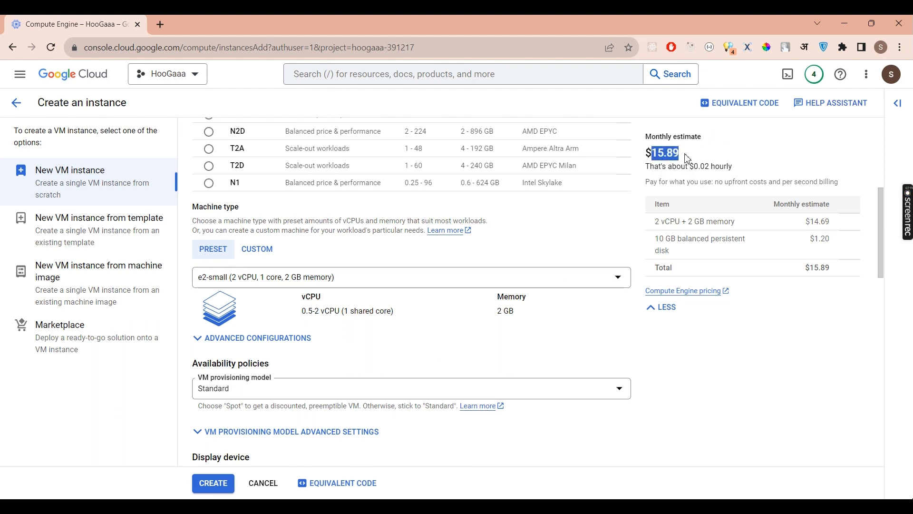
left_click(380, 278)
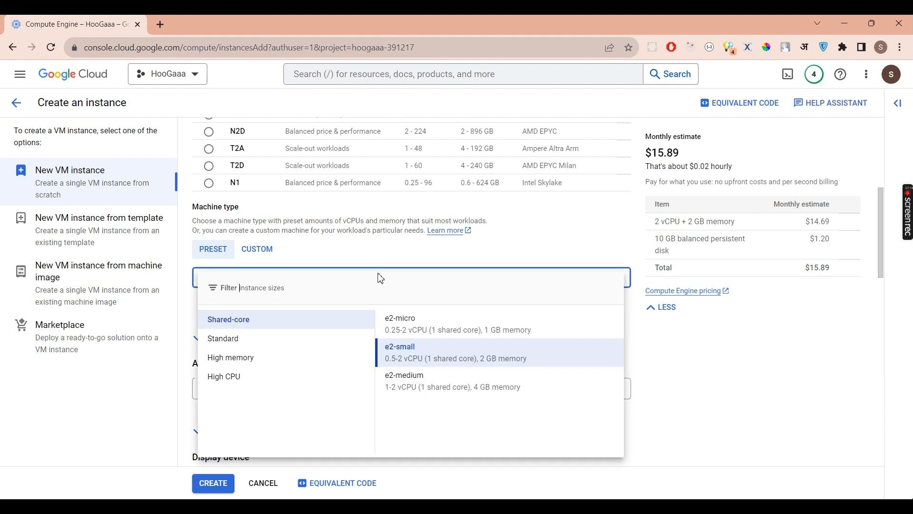
left_click(427, 379)
scroll(427, 378, "down", 3)
scroll(427, 378, "down", 1)
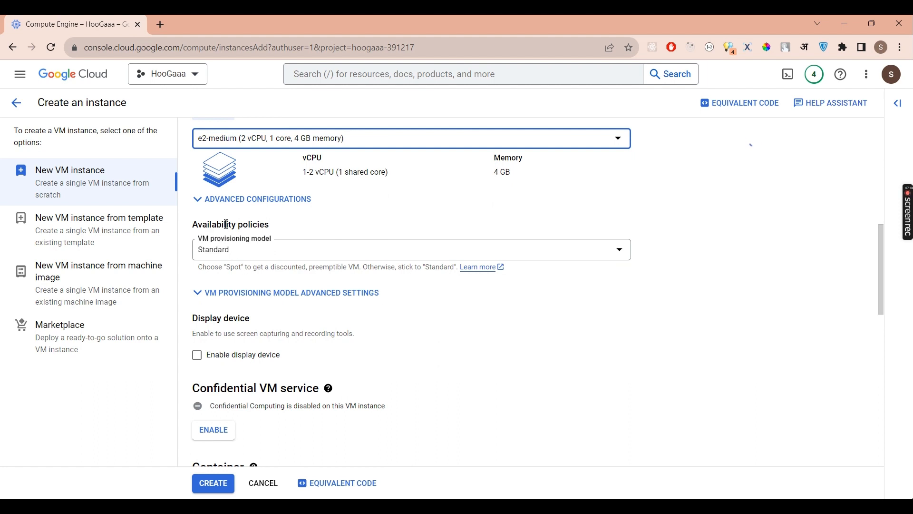
scroll(266, 279, "down", 2)
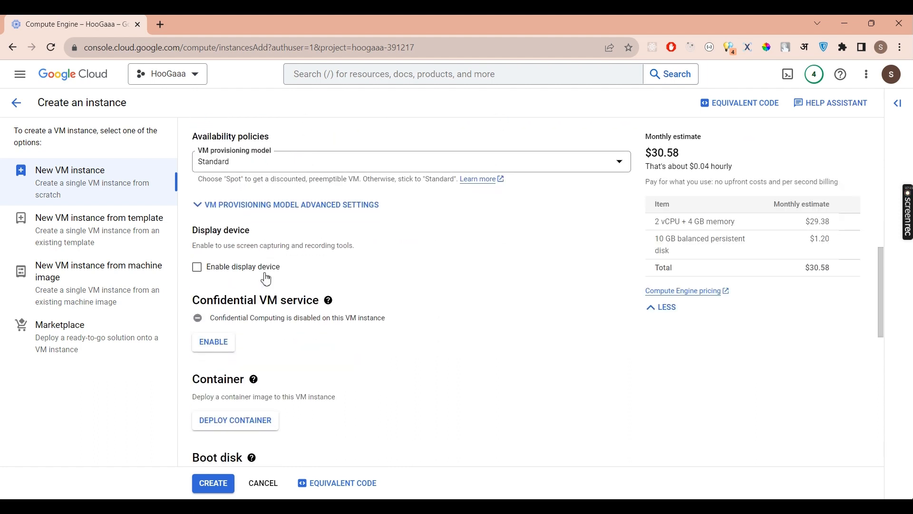
scroll(267, 279, "down", 1)
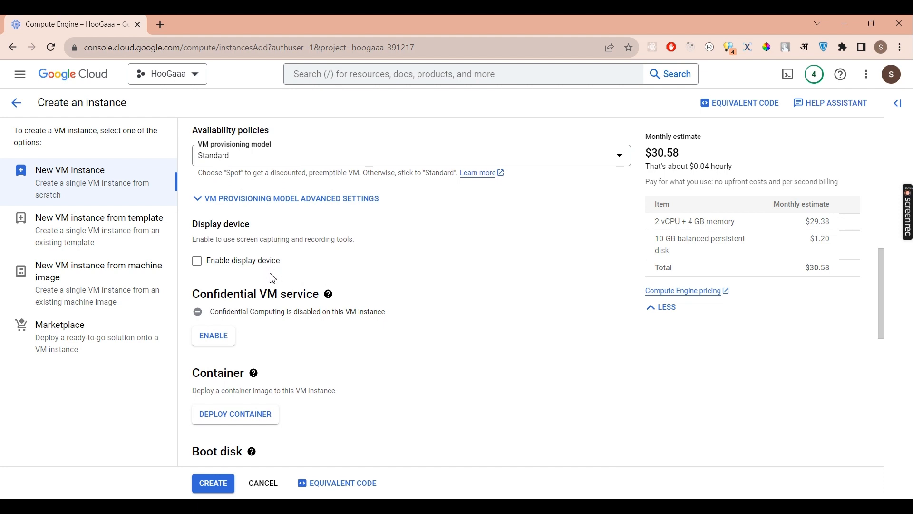
scroll(273, 278, "down", 1)
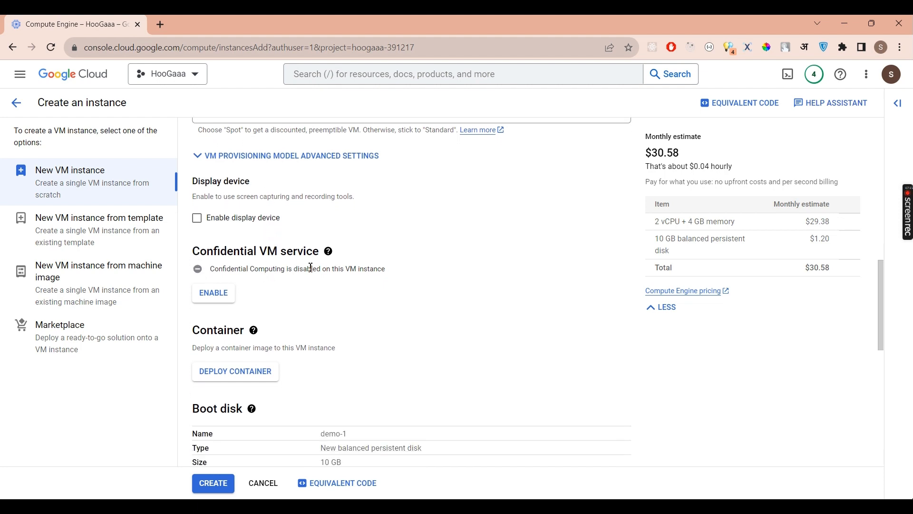
scroll(310, 267, "down", 1)
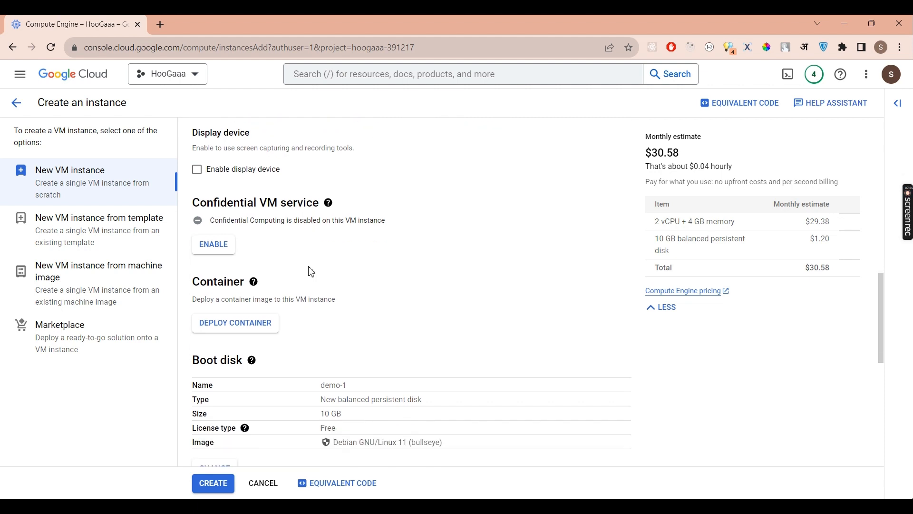
scroll(283, 291, "down", 2)
scroll(284, 291, "down", 1)
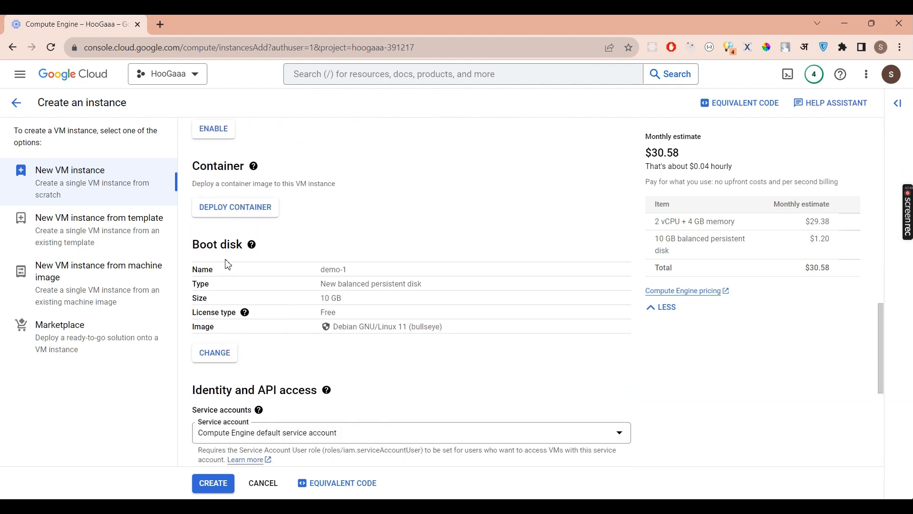
scroll(228, 264, "down", 3)
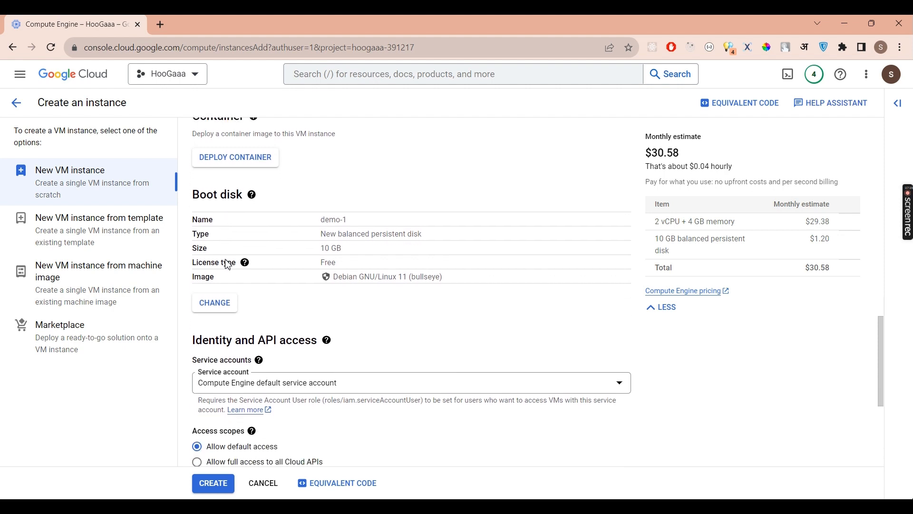
left_click_drag(195, 192, 244, 192)
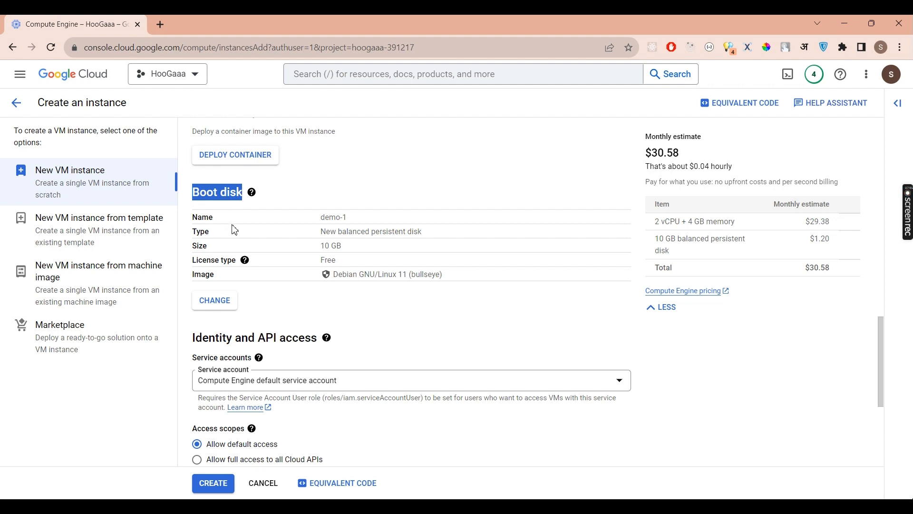
left_click(222, 211)
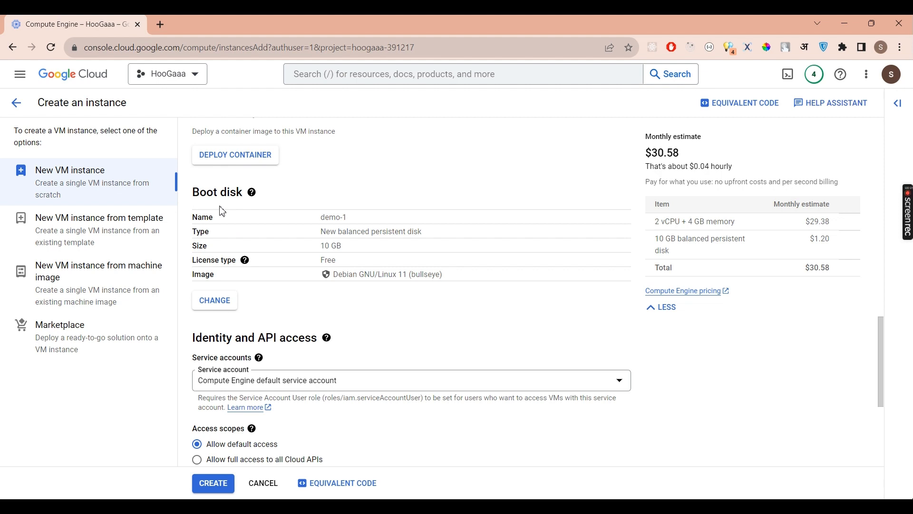
left_click_drag(196, 274, 218, 277)
left_click_drag(333, 274, 450, 279)
- Change the boot disk operating system to Ubuntu
left_click(321, 316)
left_click(214, 302)
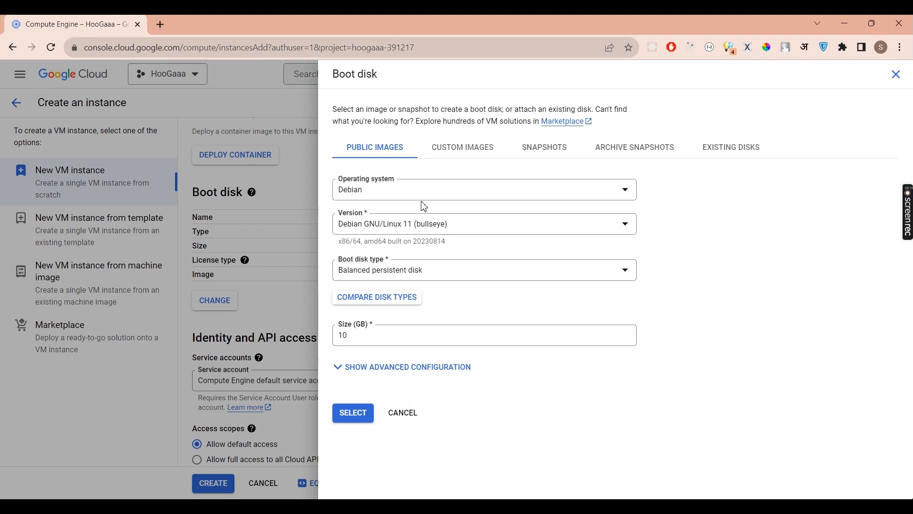
left_click(409, 189)
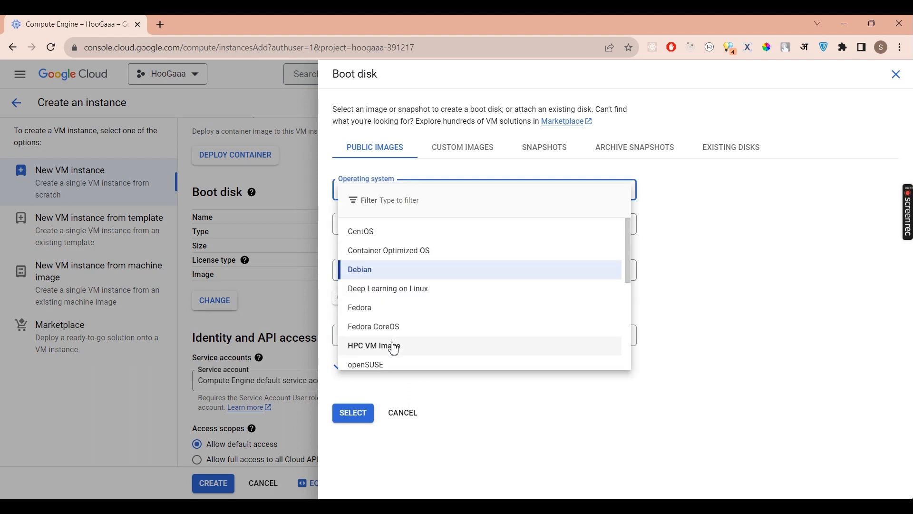
scroll(394, 349, "down", 4)
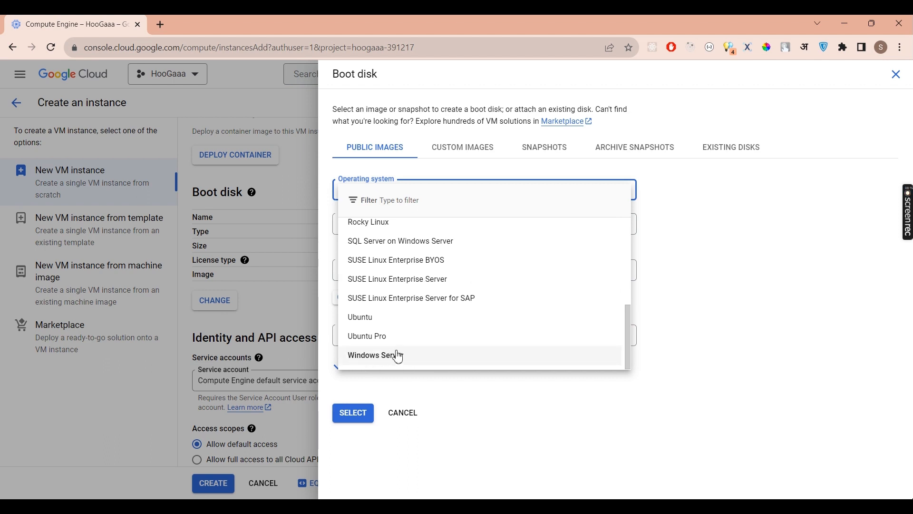
left_click(364, 324)
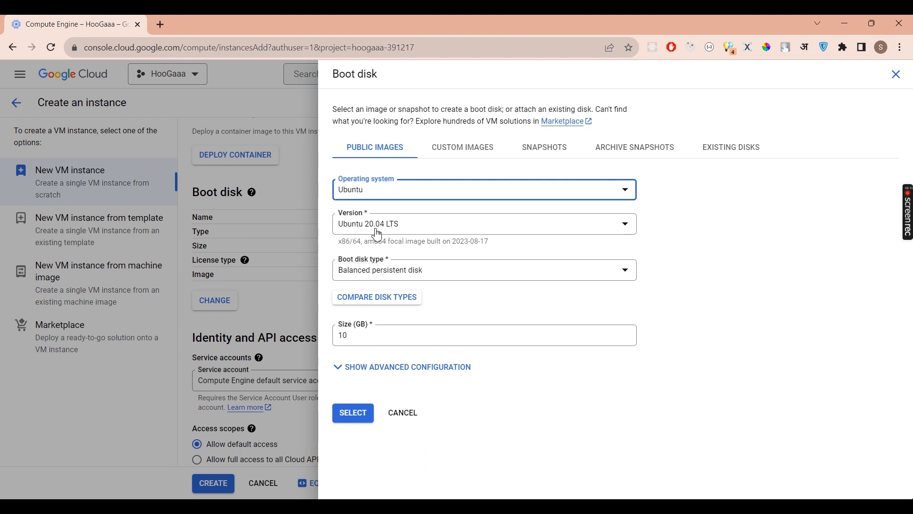
left_click(378, 235)
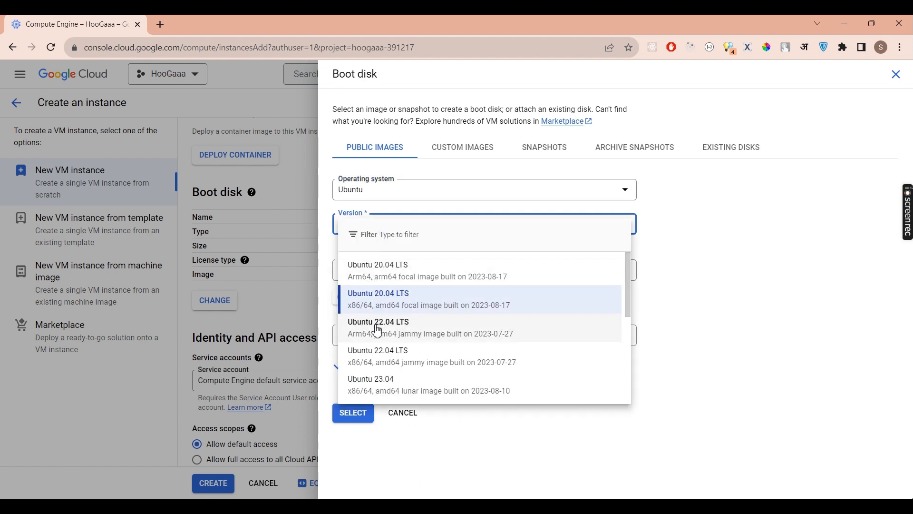
- Pick Ubuntu 20.04 LTS (x86/64, amd64 focal) as the boot disk version
scroll(399, 393, "down", 1)
scroll(398, 394, "down", 3)
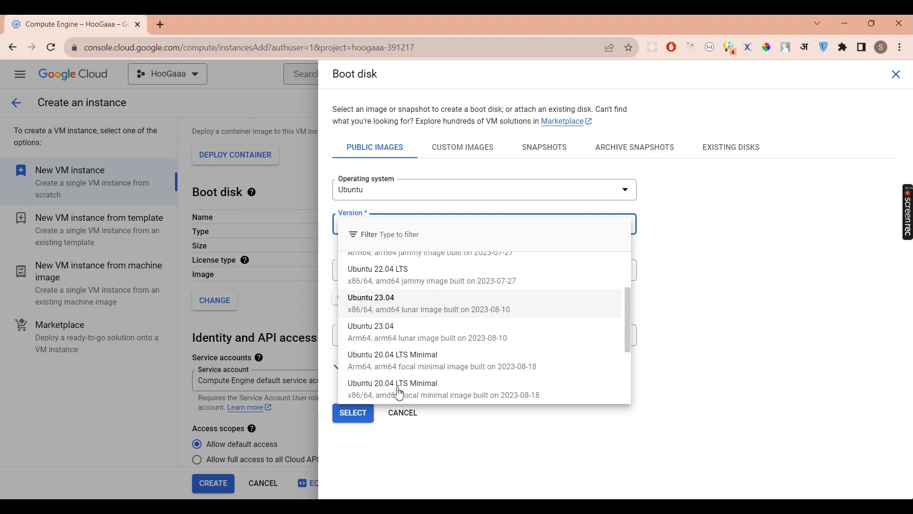
scroll(399, 393, "up", 4)
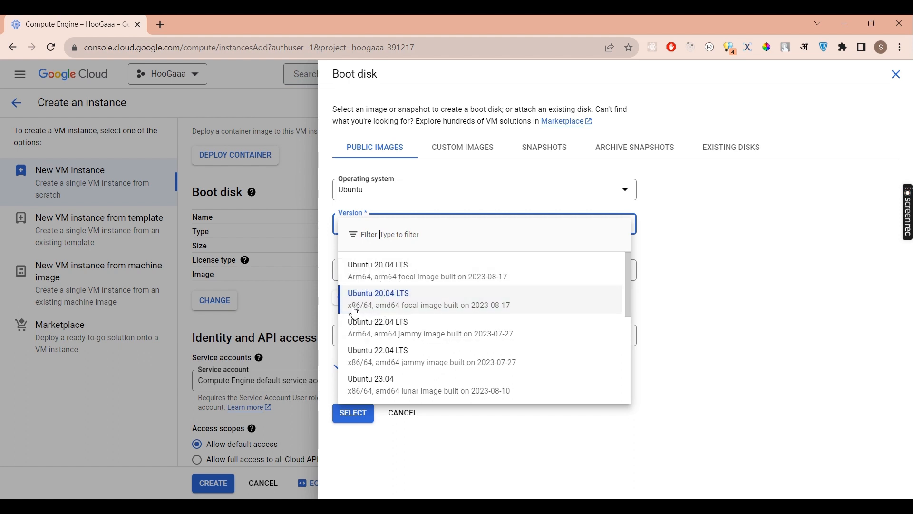
left_click(392, 300)
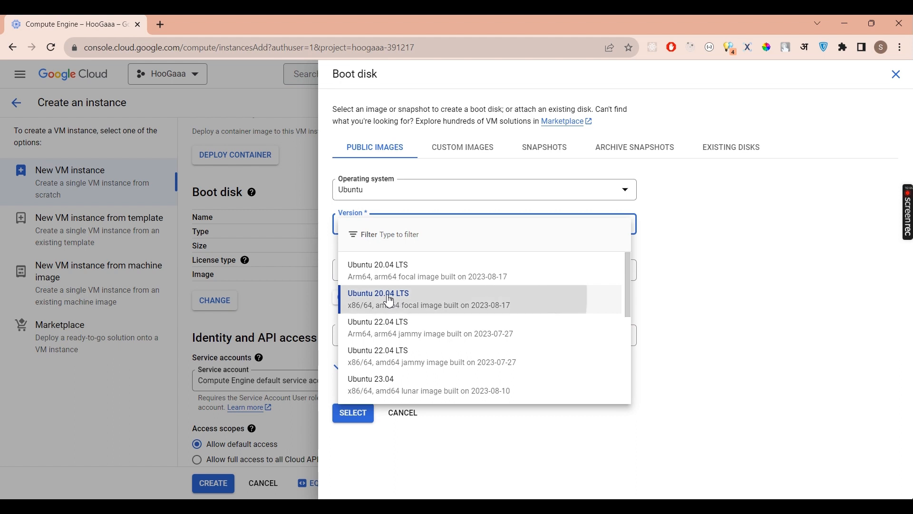
left_click(371, 276)
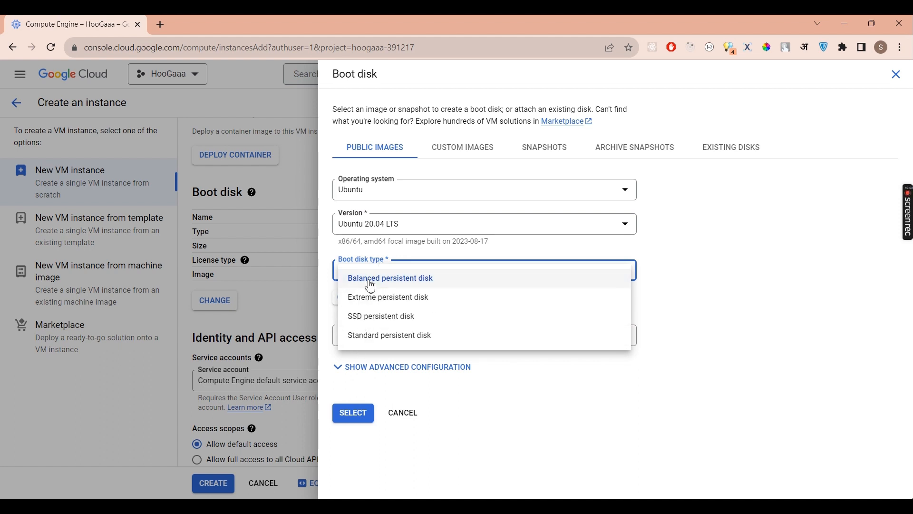
- Make the boot disk a 30 GB SSD persistent disk and confirm the selection
left_click(378, 319)
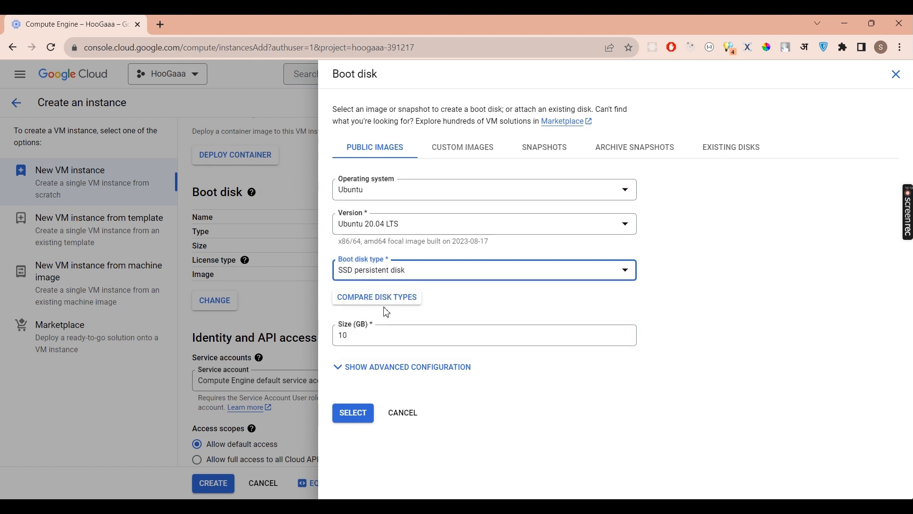
left_click(350, 334)
double_click(342, 334)
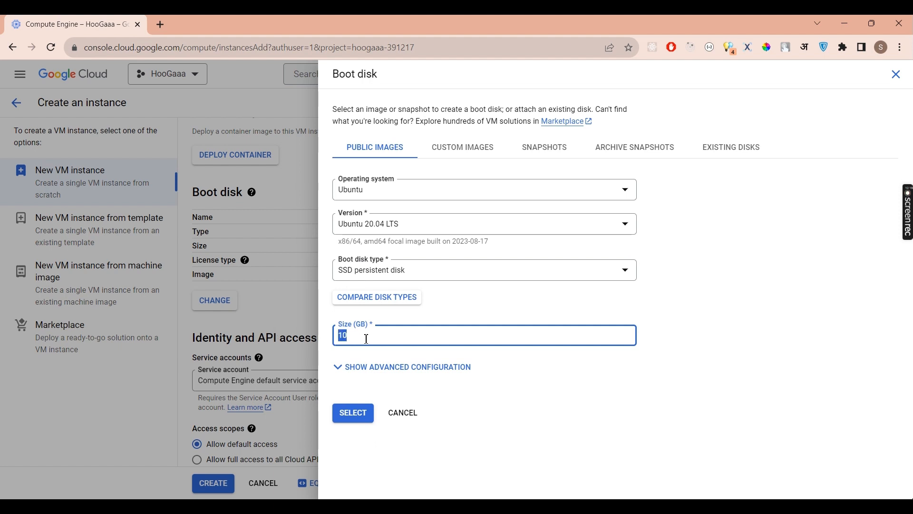
type("30")
left_click(353, 412)
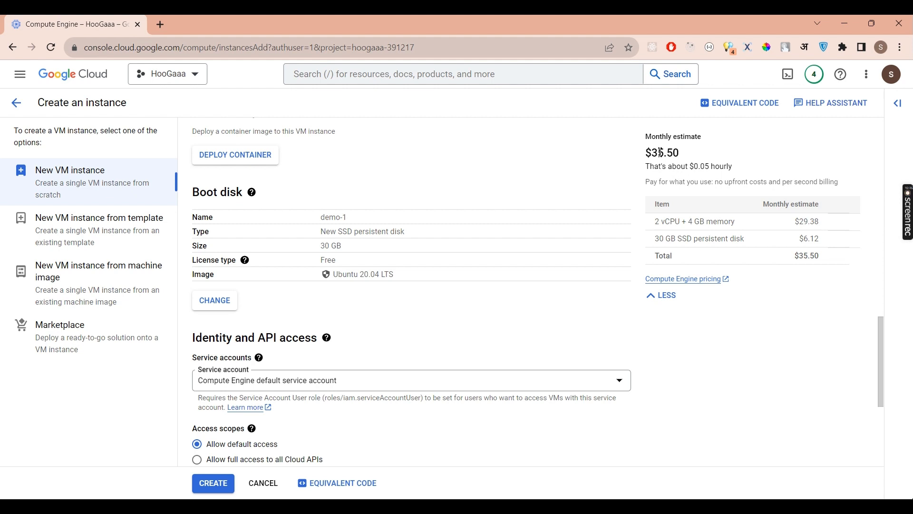
- Set the Access scopes to allow full access to all Cloud APIs
double_click(660, 152)
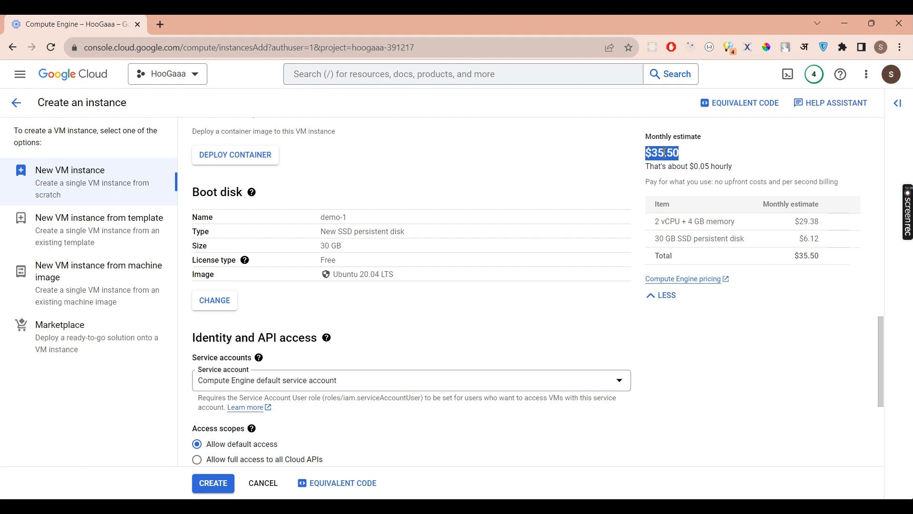
left_click(665, 153)
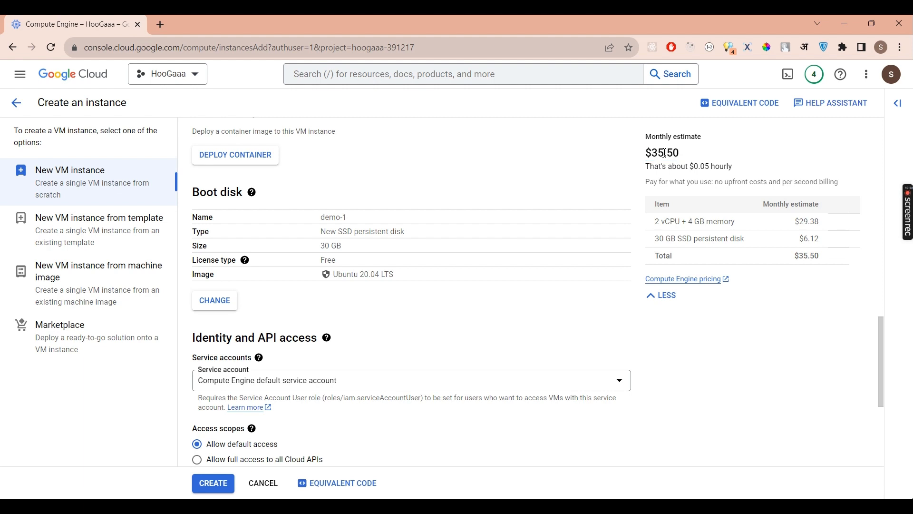
scroll(575, 355, "down", 3)
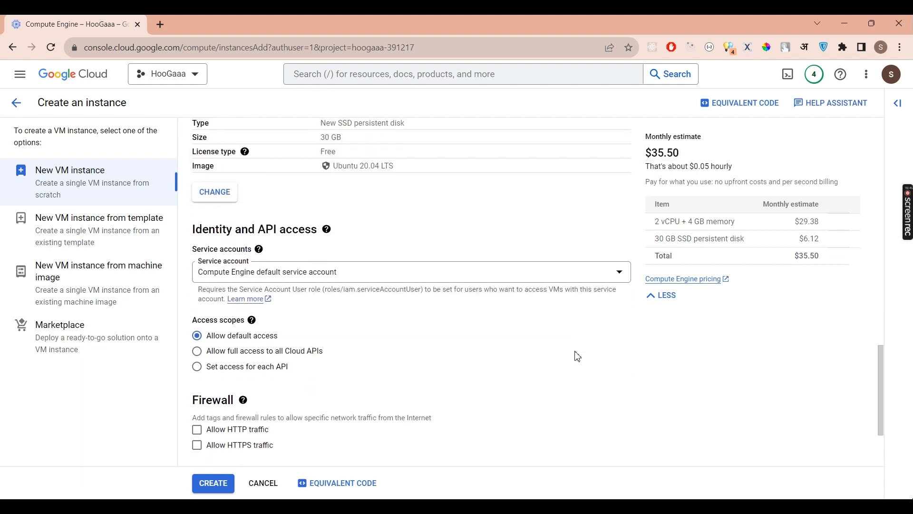
scroll(443, 308, "down", 1)
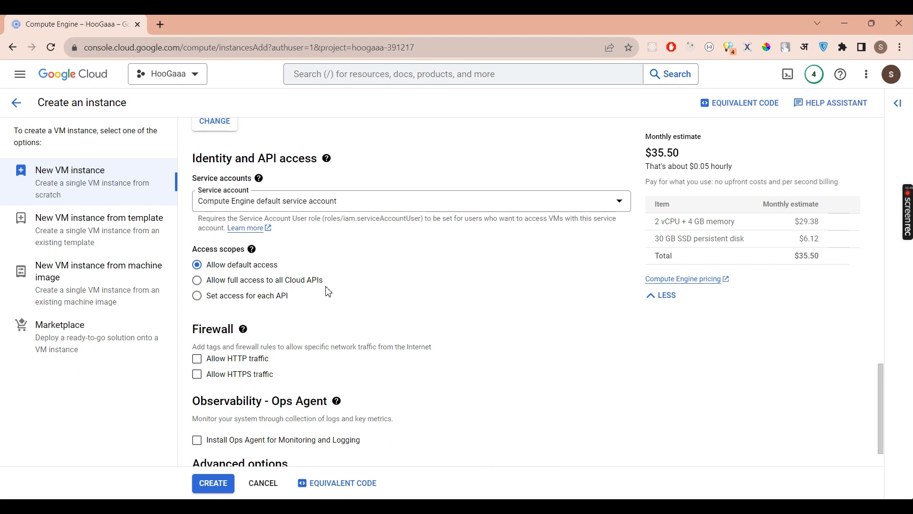
left_click(198, 282)
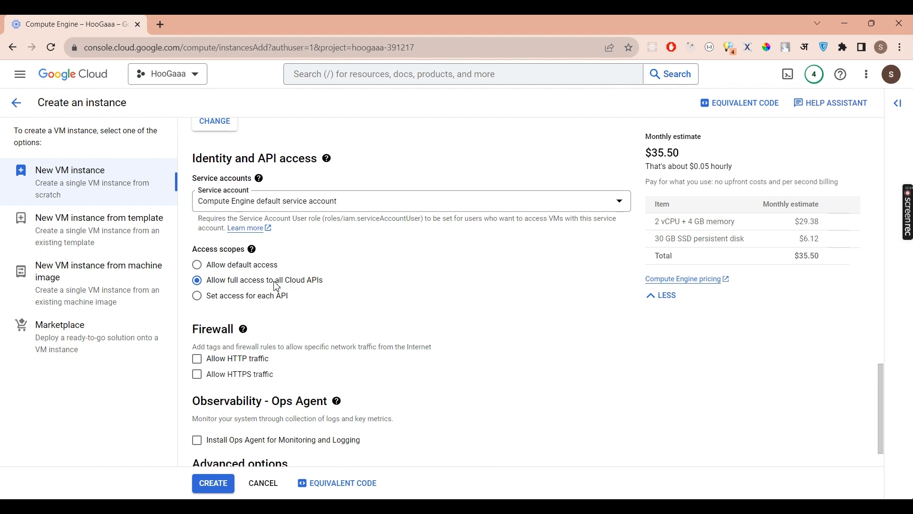
scroll(277, 287, "down", 1)
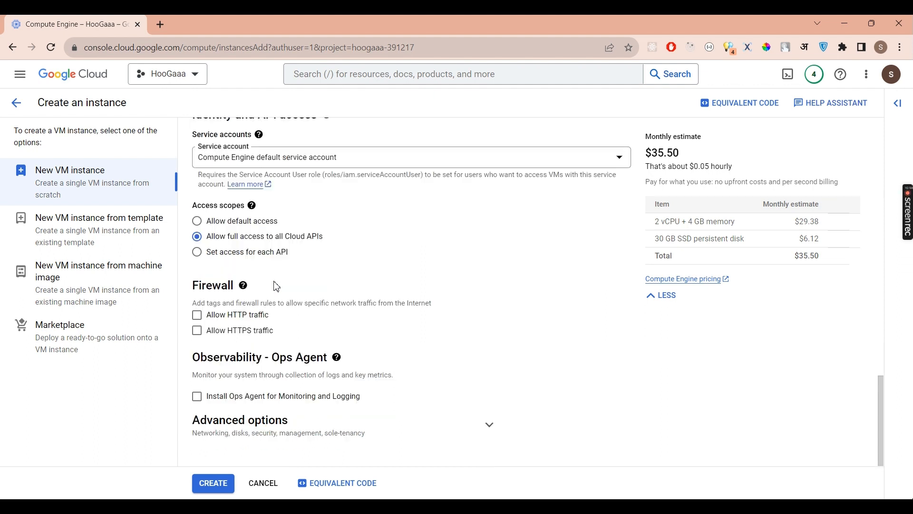
- Enable both Allow HTTP traffic and Allow HTTPS traffic in the Firewall section
left_click(197, 316)
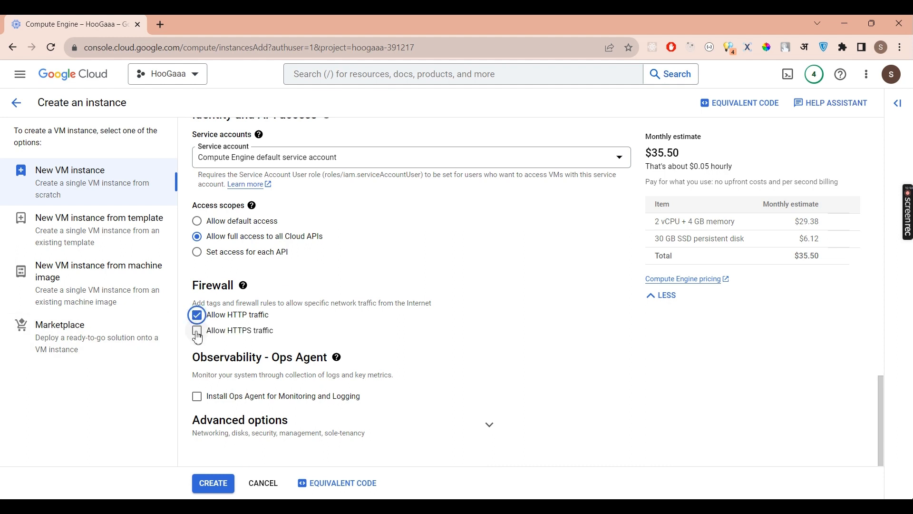
left_click(197, 334)
left_click(213, 489)
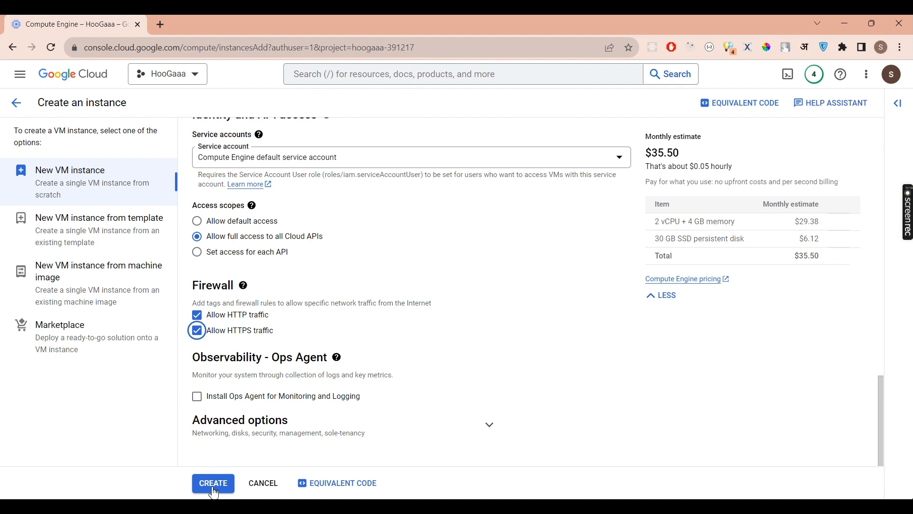
- Create demo-1 with 2 vCPU, 4 GB memory and a 30 GB SSD at $35.50/month
left_click(213, 490)
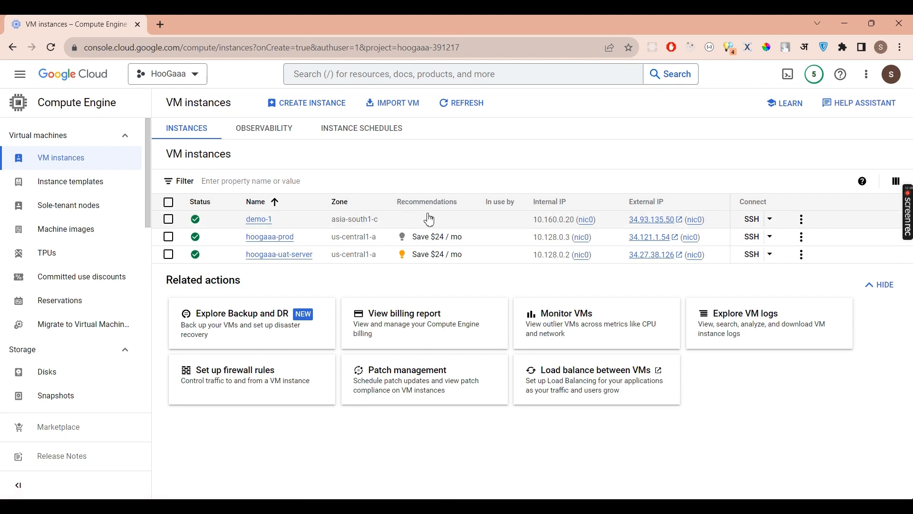
- Open an SSH-in-browser session to demo-1 and maximize its window
left_click(745, 219)
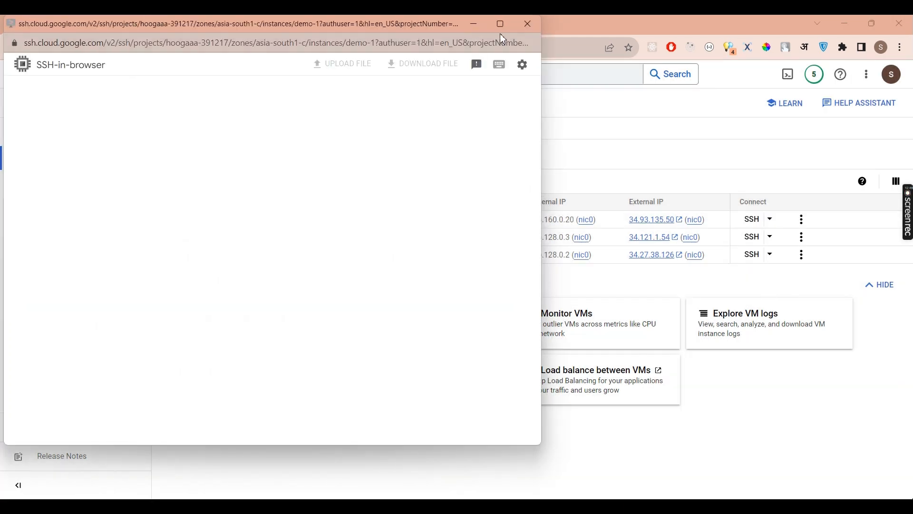
mouse_move(499, 32)
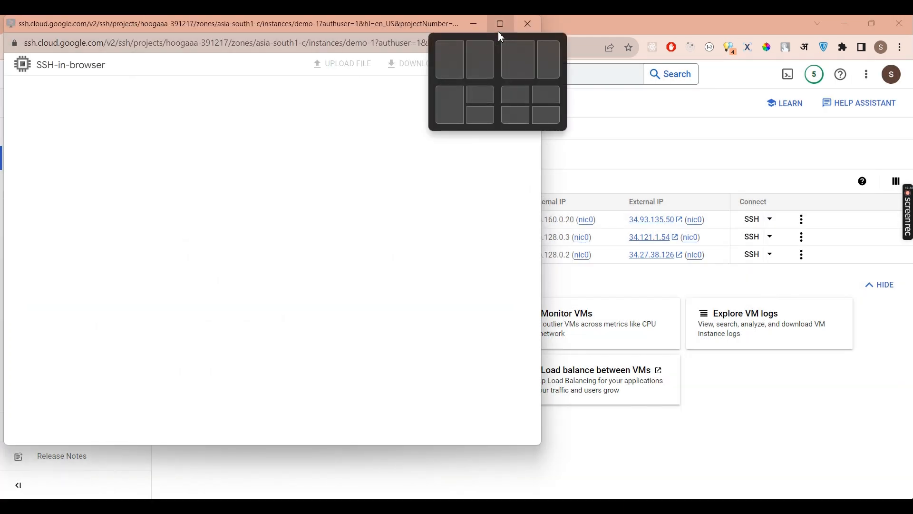
left_click(497, 31)
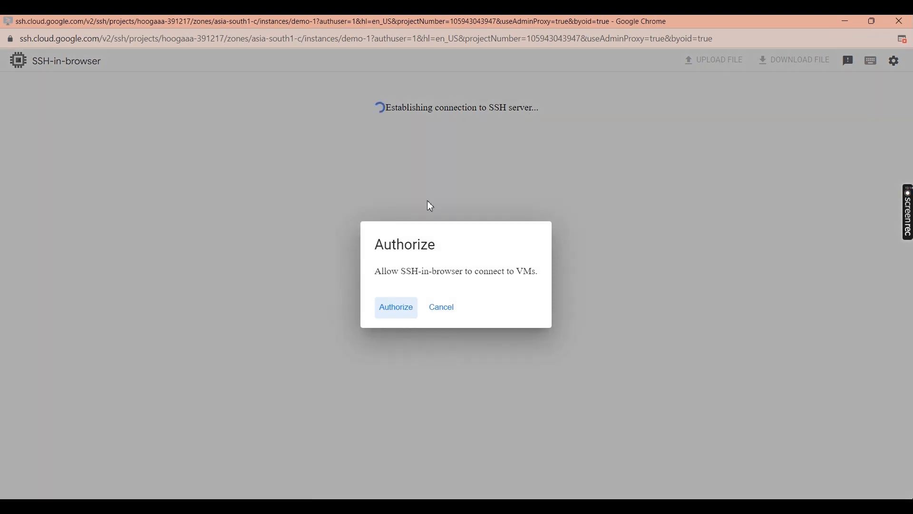
- Authorize the SSH-in-browser connection to demo-1 and copy the VM name from the prompt
left_click(392, 314)
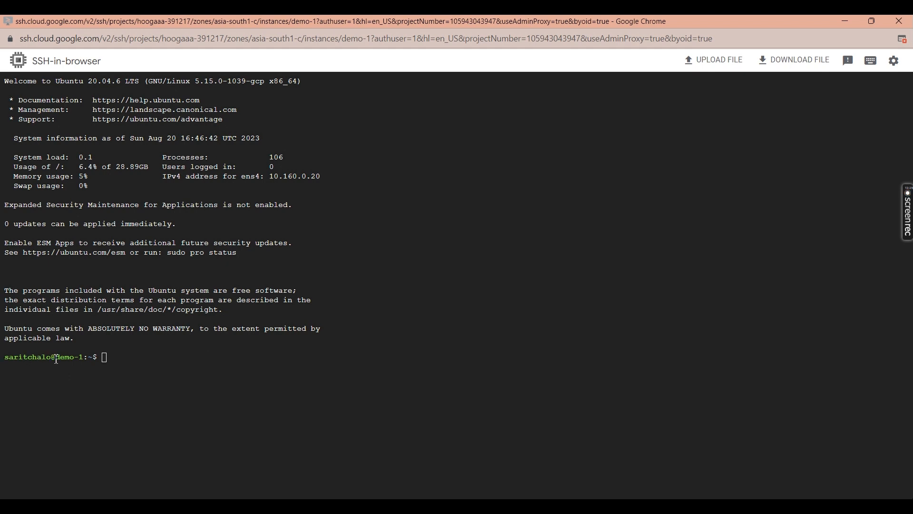
left_click_drag(56, 359, 83, 359)
left_click(135, 360)
- Copy the system welcome text, clear the terminal, and type sudo apt-get update
left_click_drag(335, 328, 5, 119)
left_click(119, 198)
key("ctrl+l")
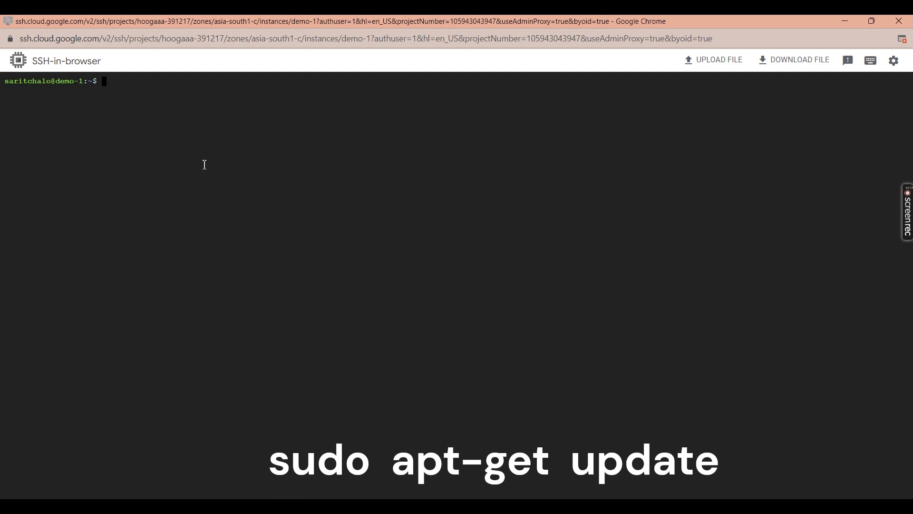
type("sudo apt-get update")
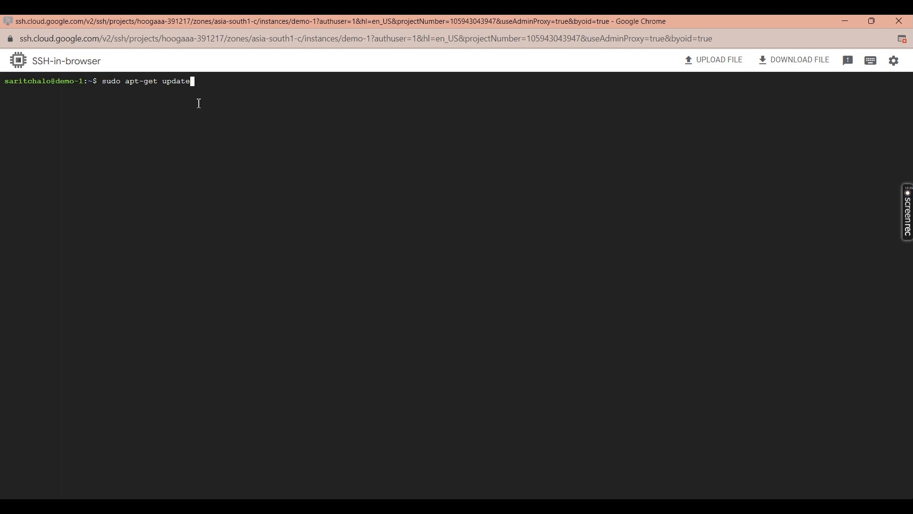
- Run sudo apt-get update and wait for 'Reading package lists... Done'
key("Return")
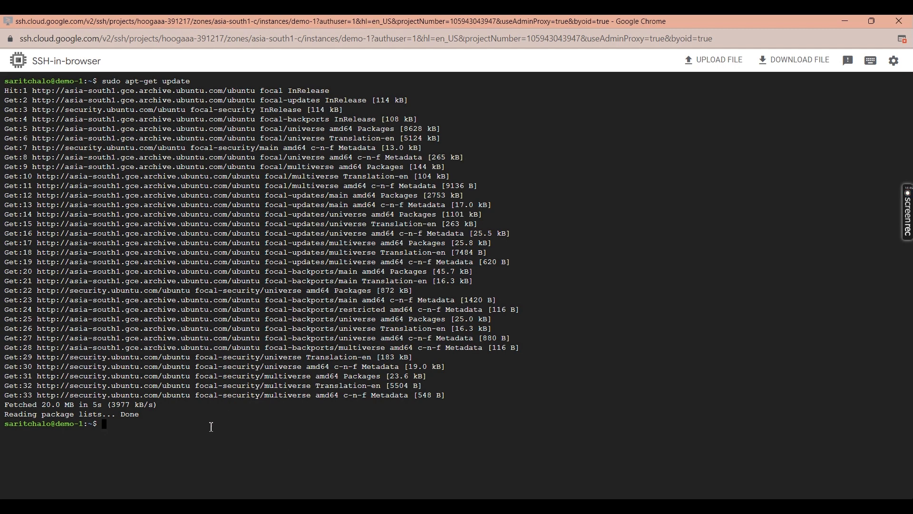
- Run sudo apt-get upgrade, which finds nothing to upgrade, then clear the terminal
type("sudo apt-get upgrad")
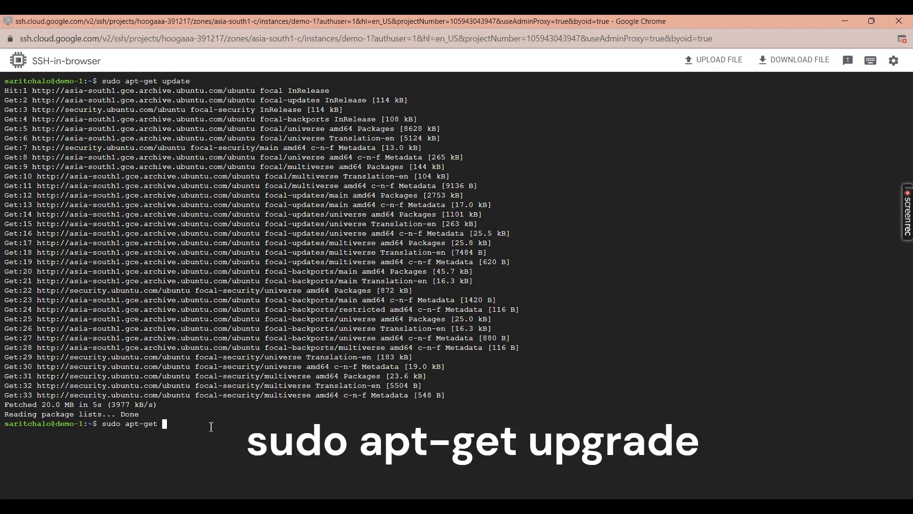
type("e")
key("Return")
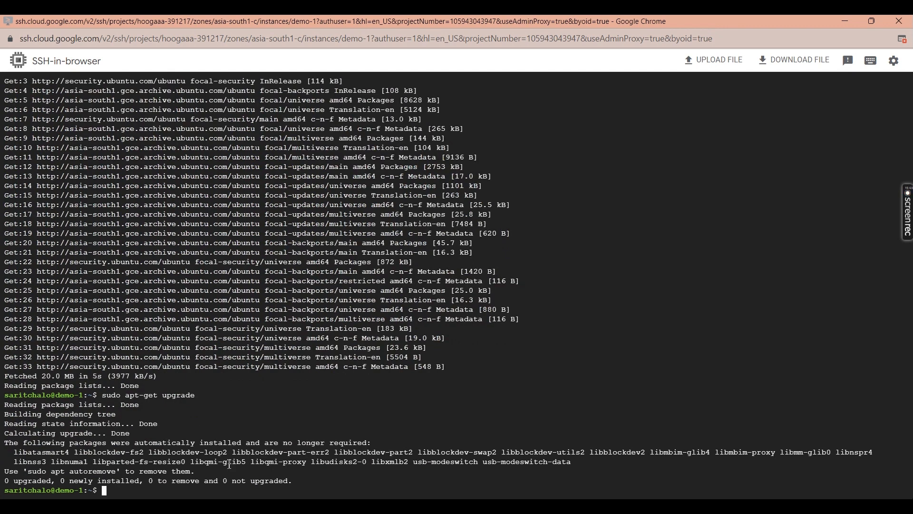
key("ctrl+l")
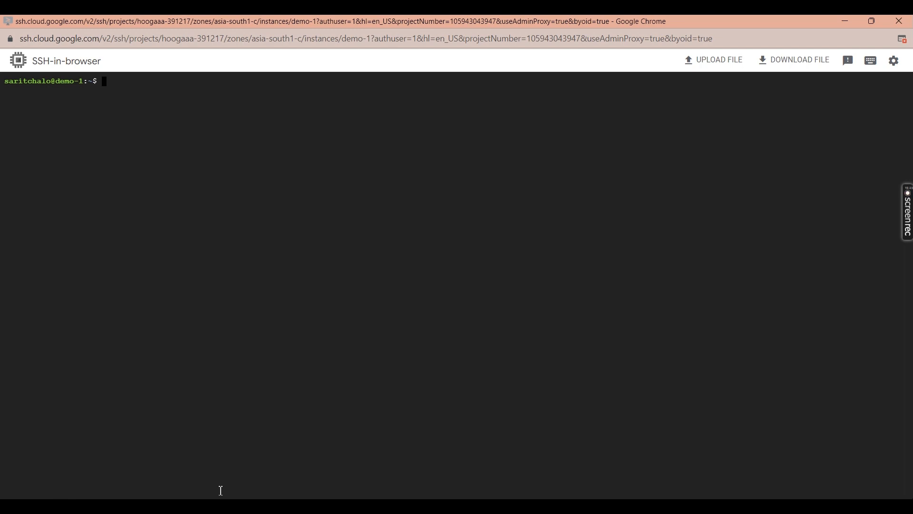
- Run sudo apt install nginx, stopping at the [Y/n] prompt for 17 new packages
type("sudo apt ")
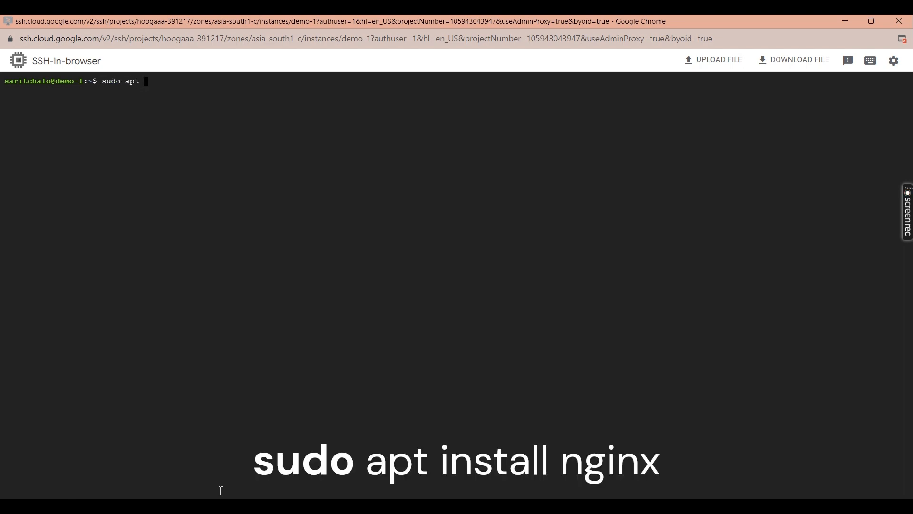
type("install nginx")
double_click(132, 83)
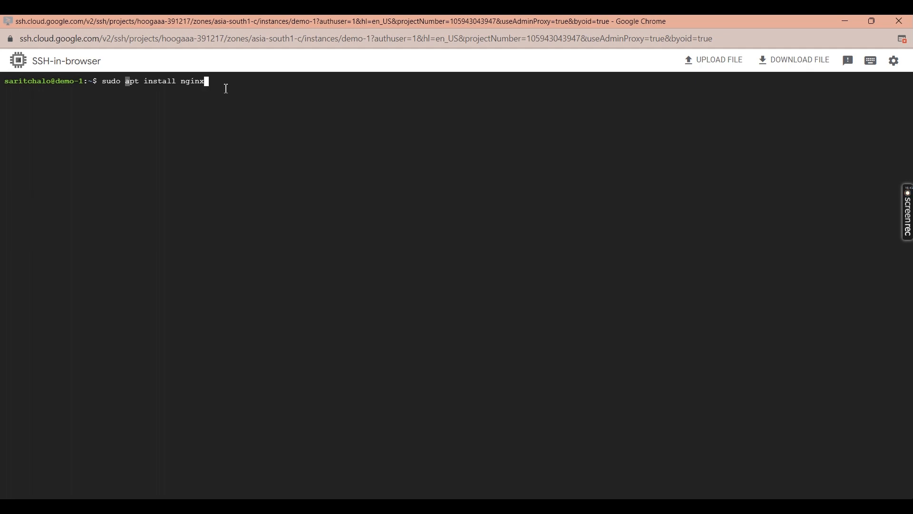
key("Return")
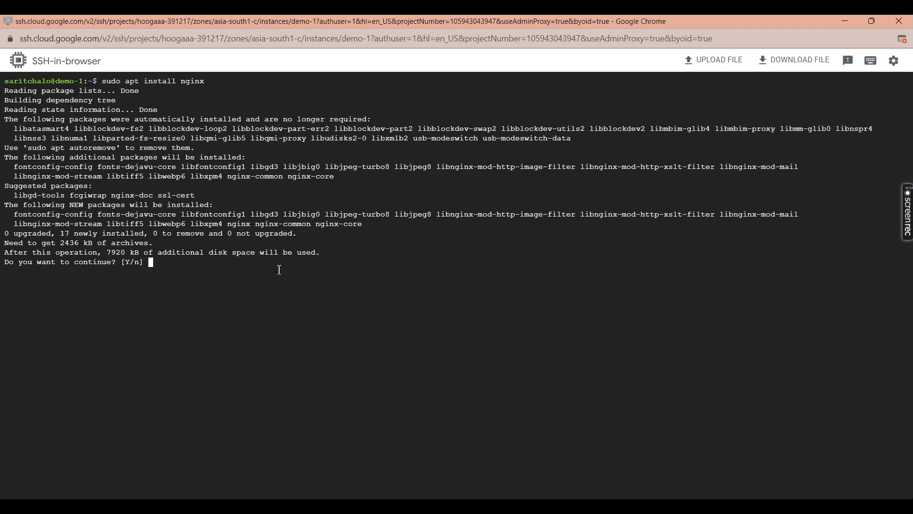
- Answer y so nginx 1.18.0 installs with its service enabled, then clear the terminal
type("y")
key("Return")
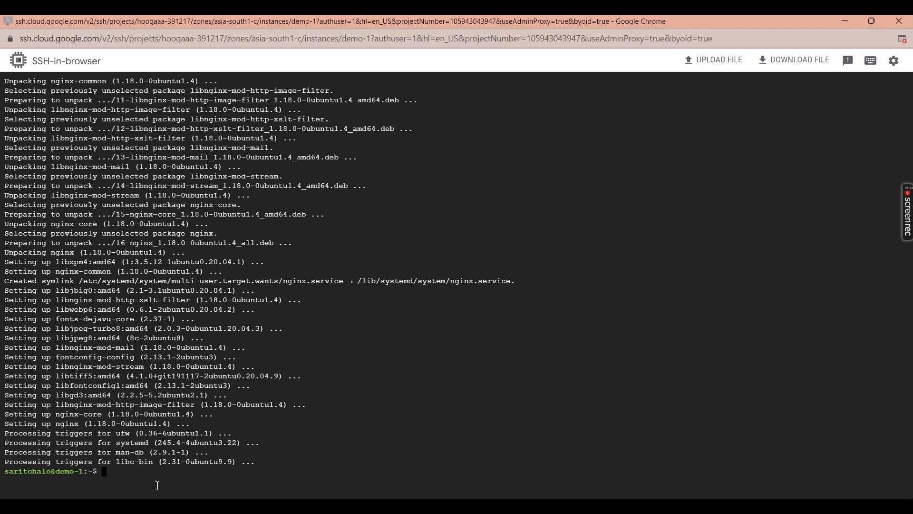
key("ctrl+l")
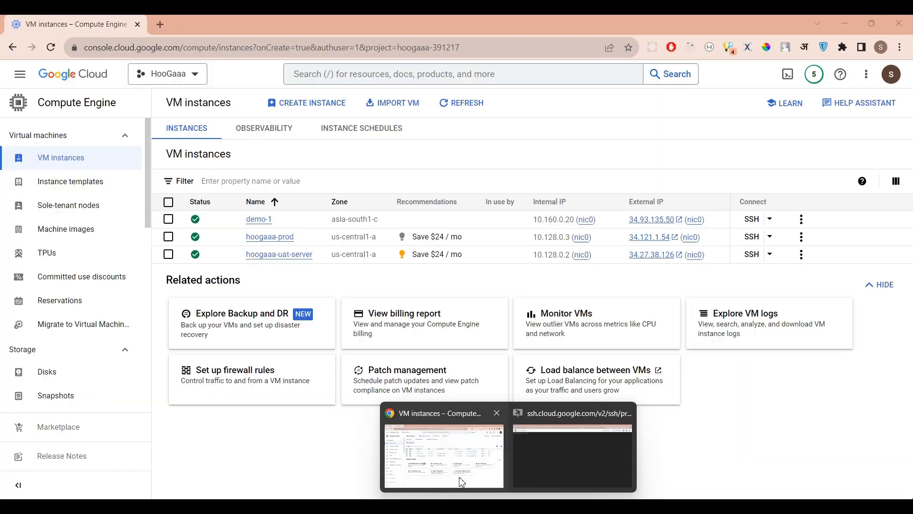
- Open demo-1's external IP 34.93.135.50 in a new tab, where the connection is refused
left_click(462, 482)
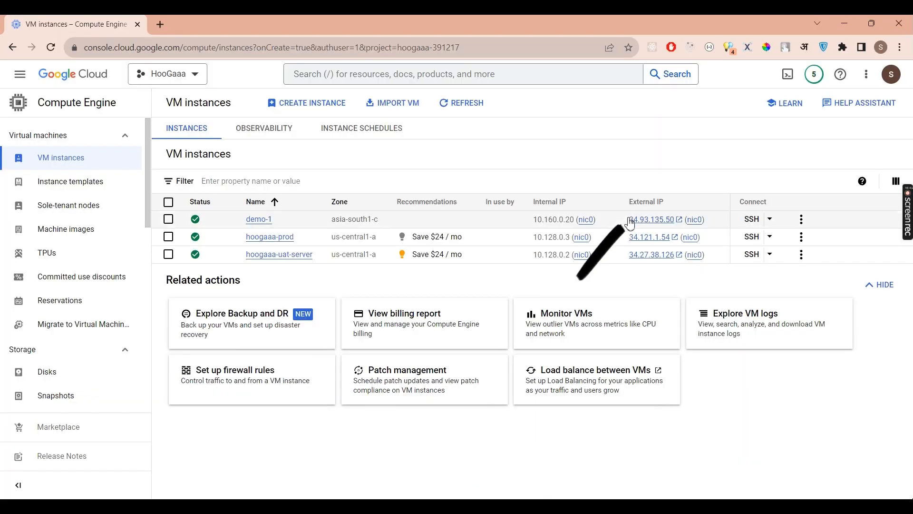
left_click(663, 223)
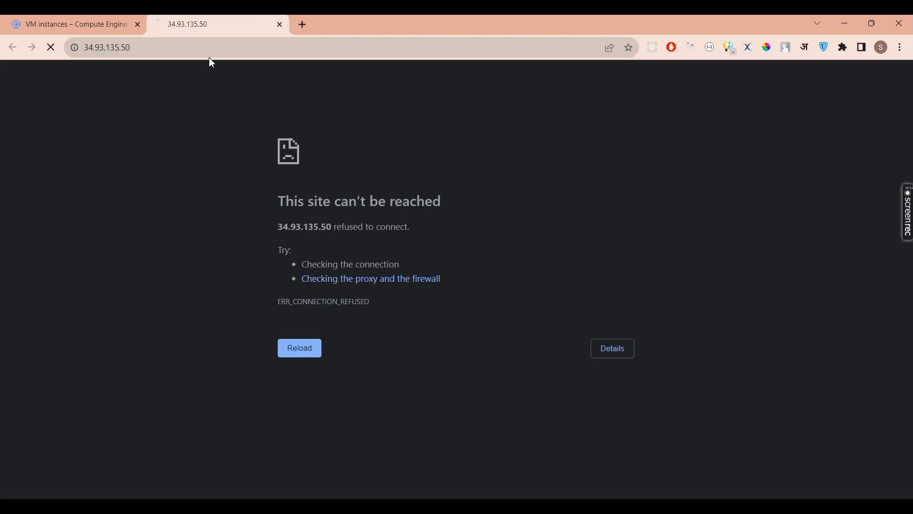
left_click_drag(268, 145, 433, 322)
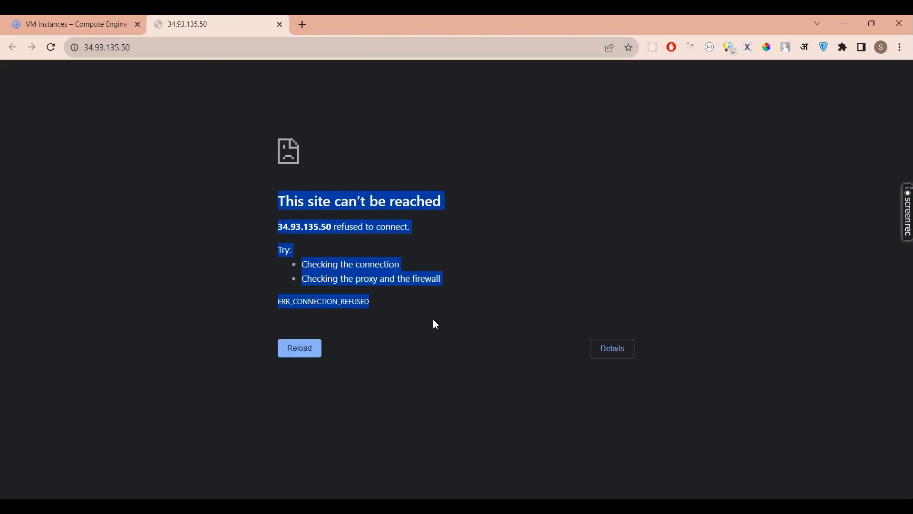
left_click(449, 347)
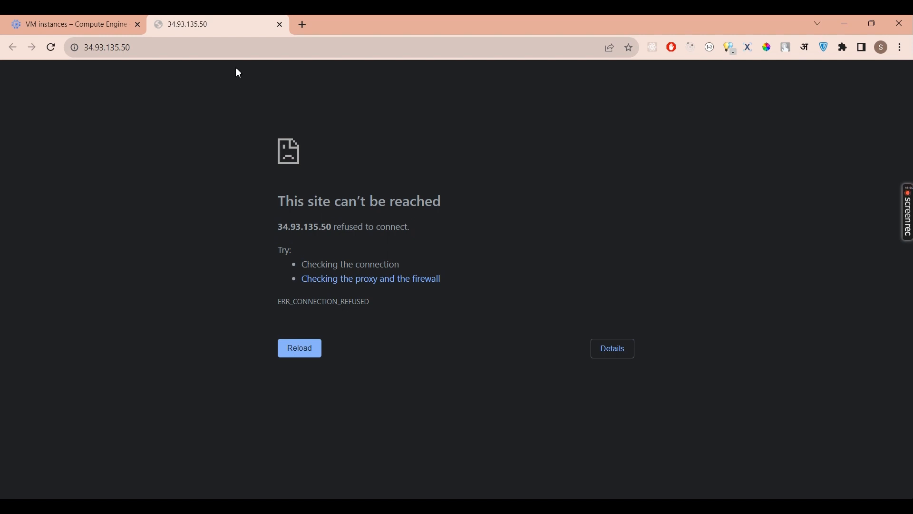
left_click(211, 51)
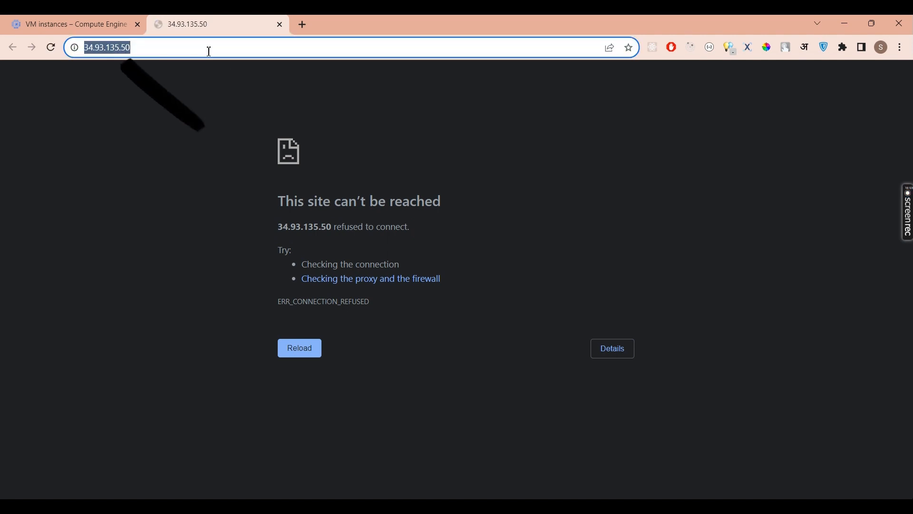
left_click(209, 52)
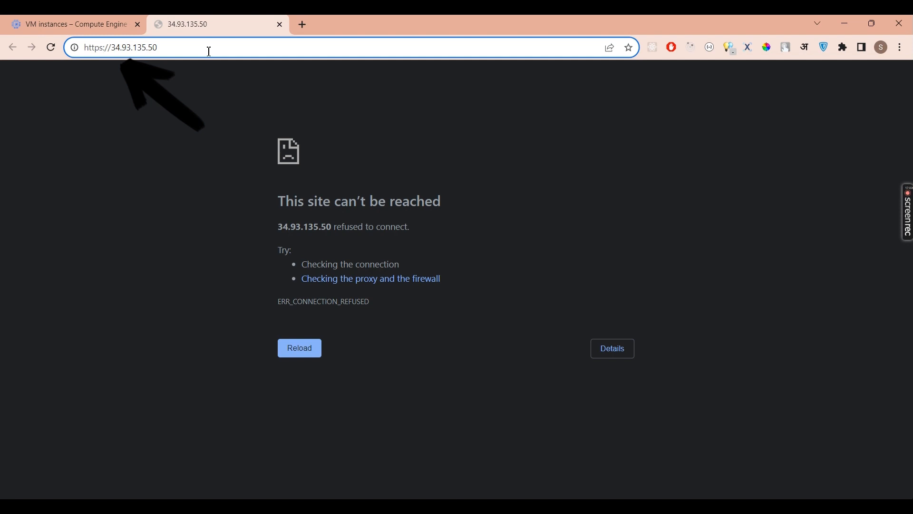
key("BackSpace")
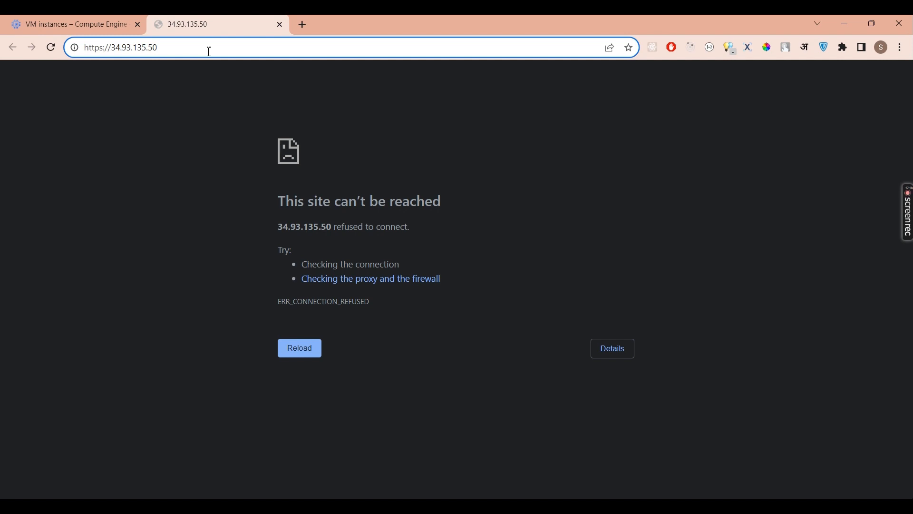
key("BackSpace")
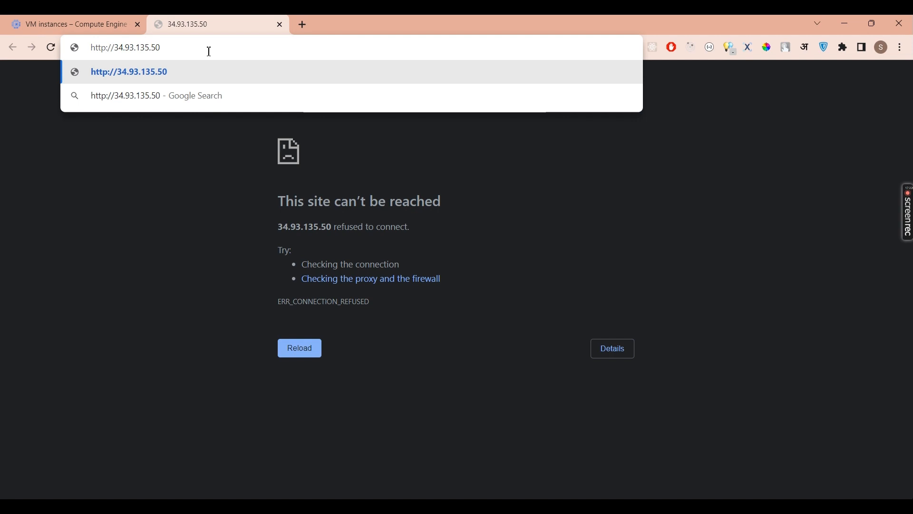
key("Return")
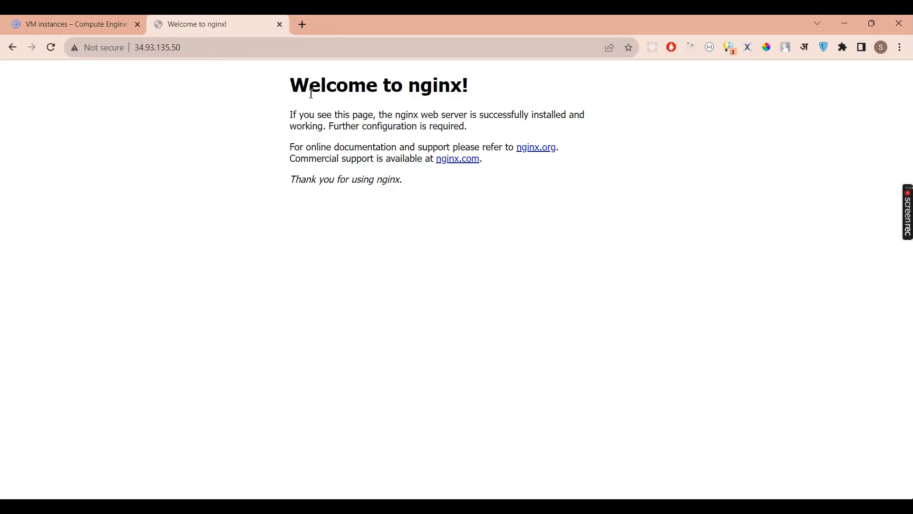
left_click_drag(293, 85, 412, 188)
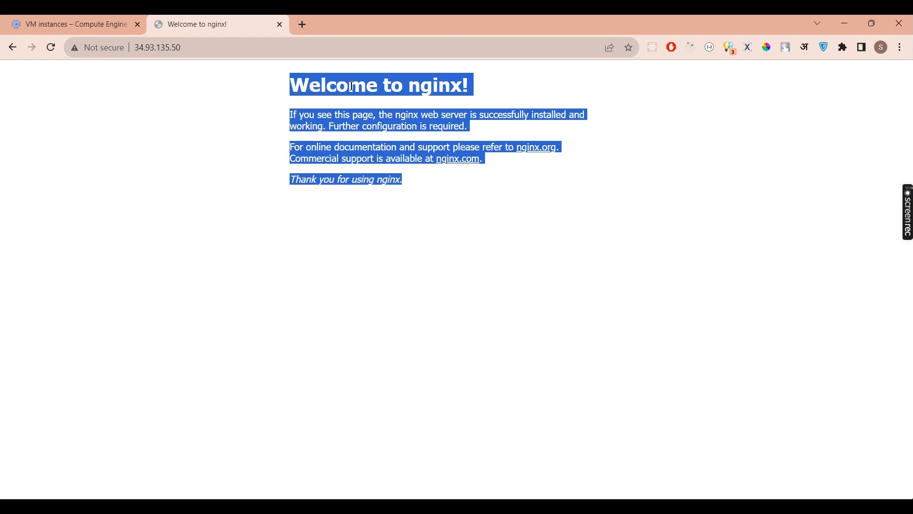
left_click(444, 196)
left_click_drag(407, 182, 284, 93)
mouse_move(508, 507)
left_click(487, 372)
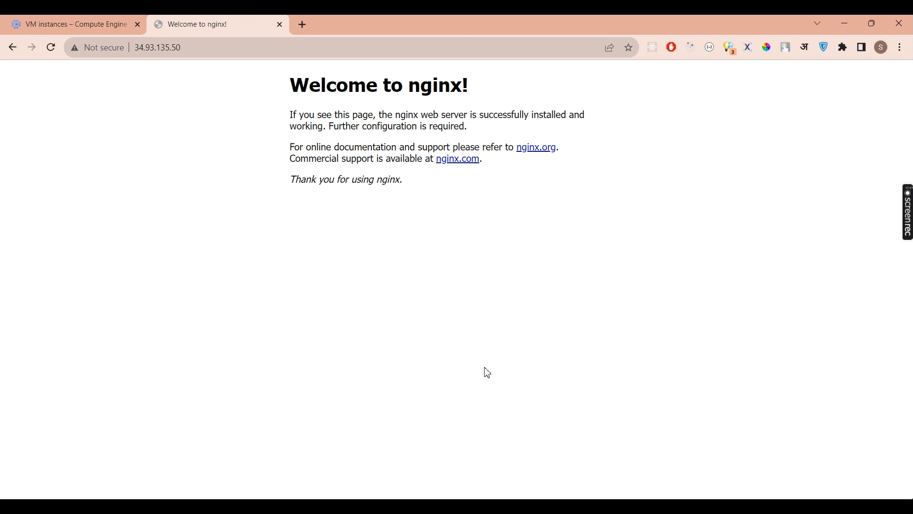
- Bring the SSH terminal forward, moving the nginx welcome page out of the way
mouse_move(524, 438)
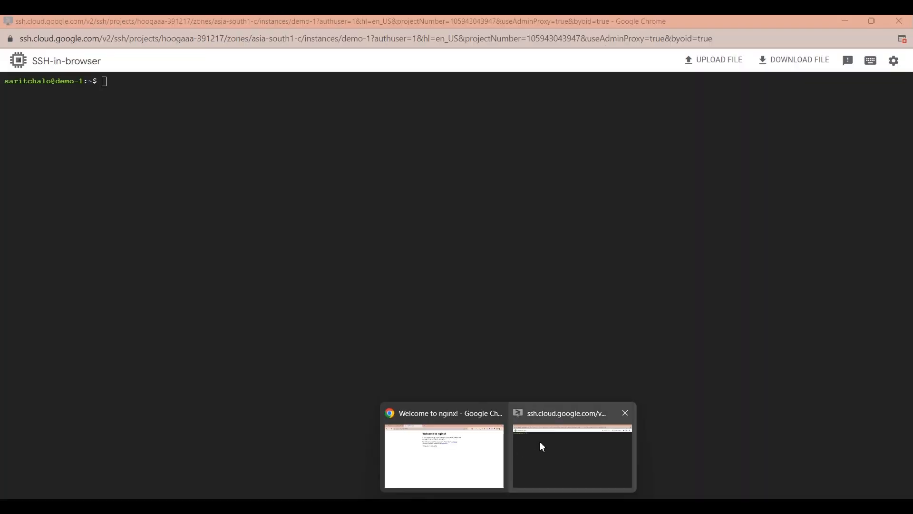
left_click(539, 440)
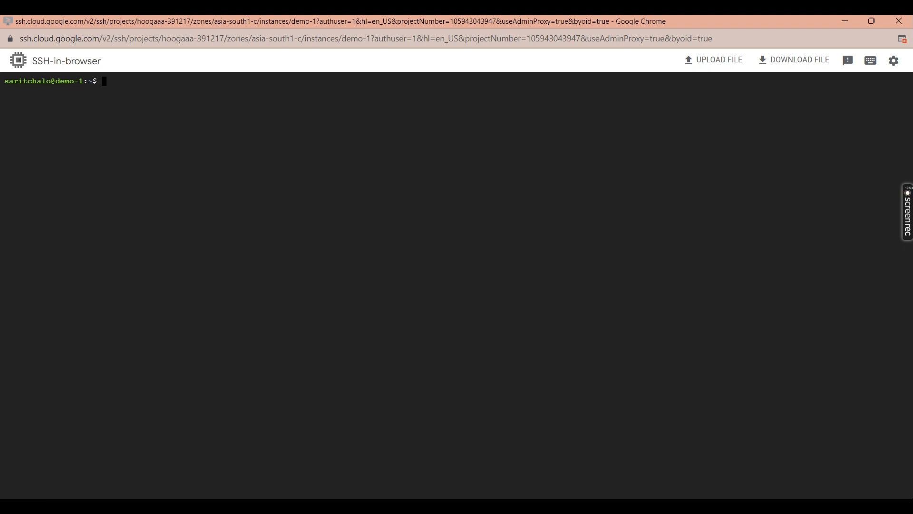
left_click(455, 475)
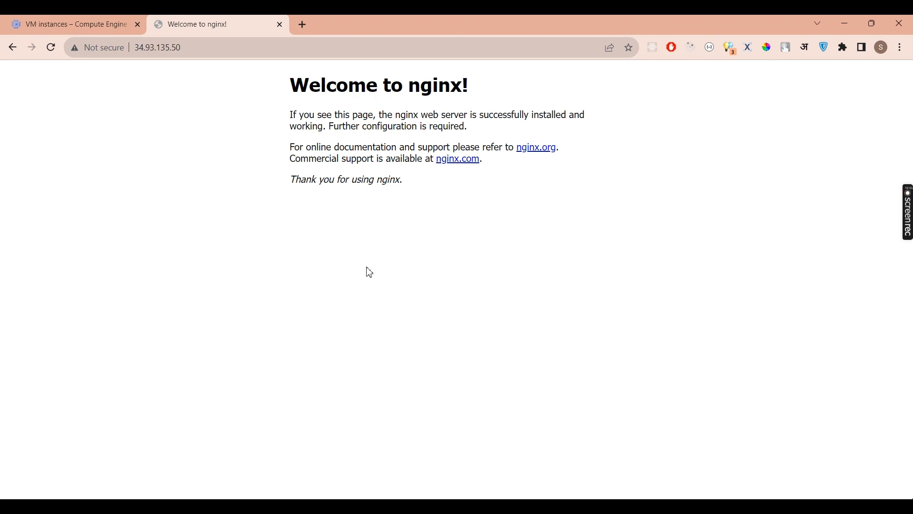
left_click(842, 20)
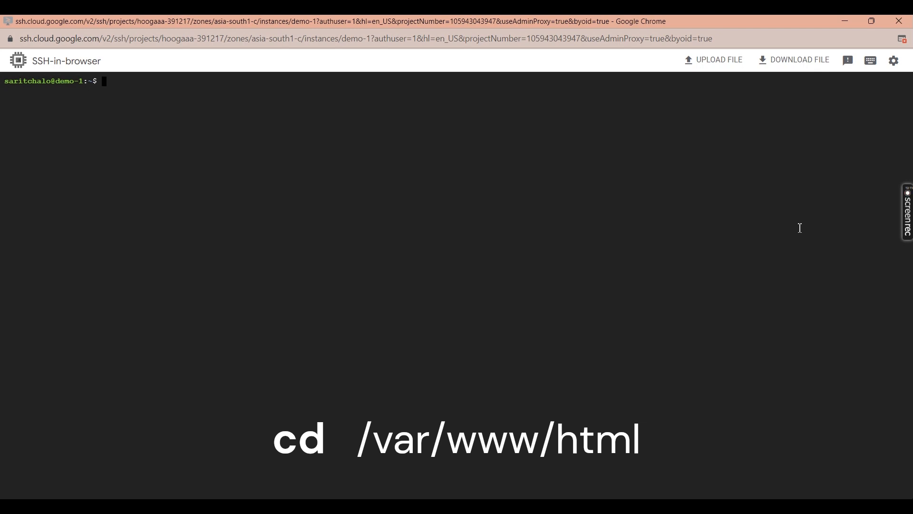
- Change into the /var/www/html directory with Tab completion
type("cd")
type("/var/www/h")
key("Tab")
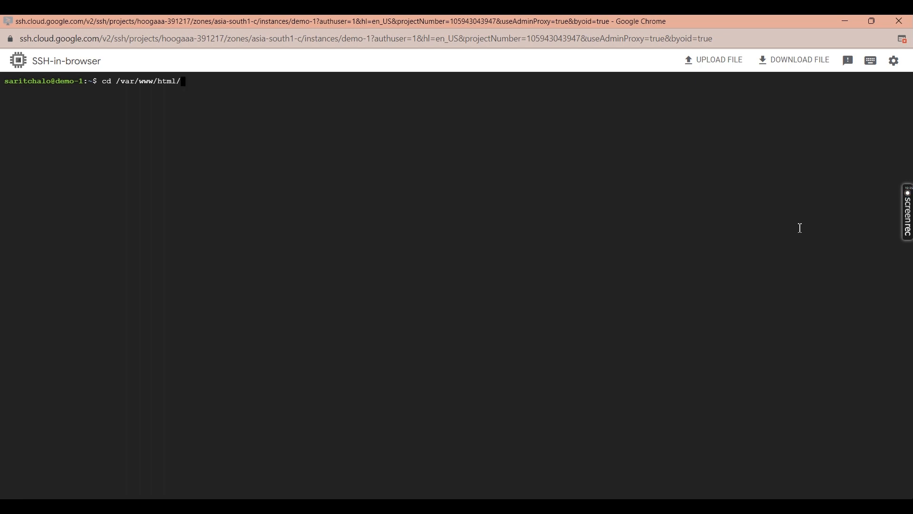
key("Return")
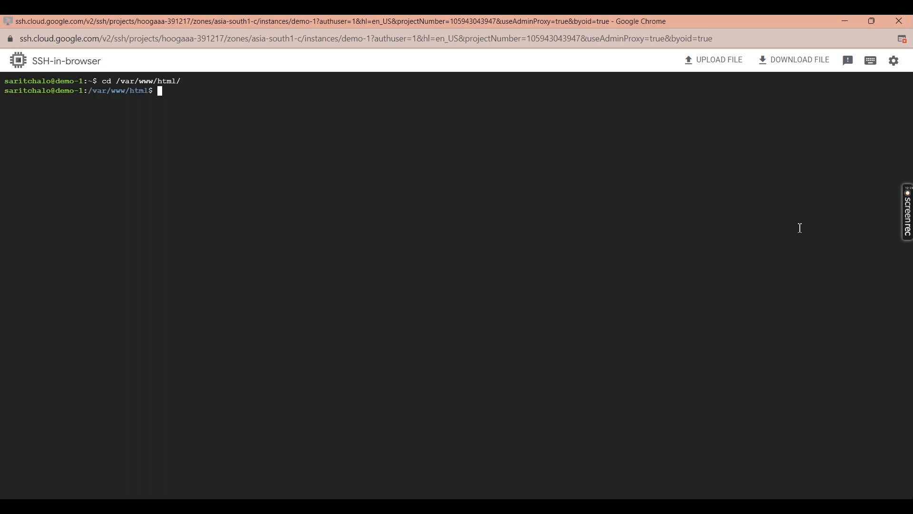
- List the web root, which holds only index.nginx-debian.html
type("ls")
key("Return")
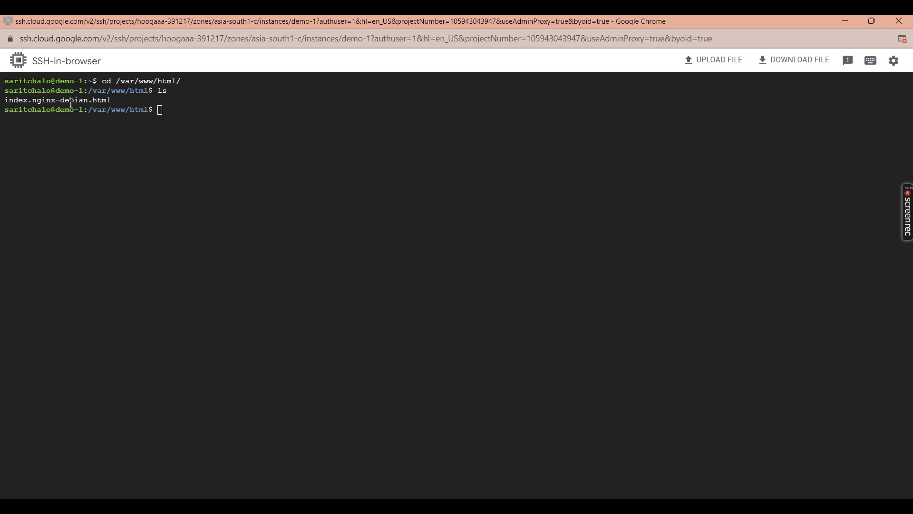
left_click_drag(124, 101, 5, 103)
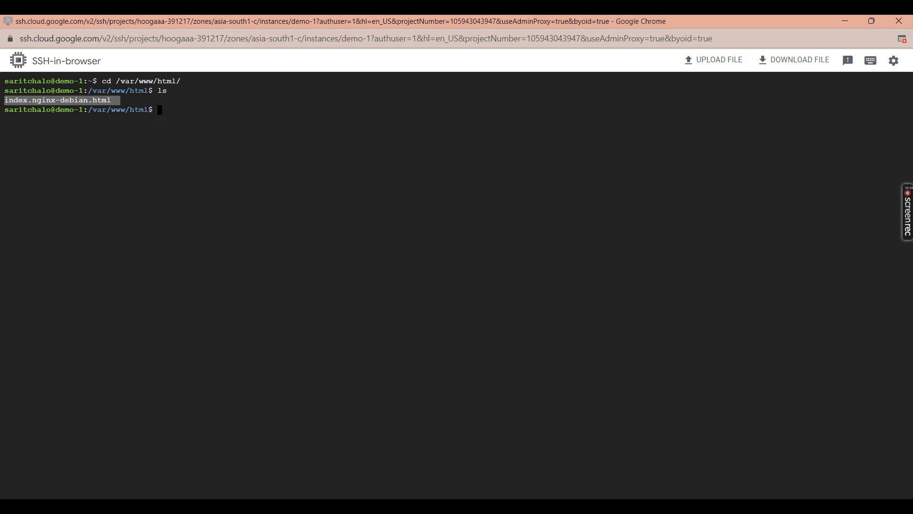
left_click(417, 453)
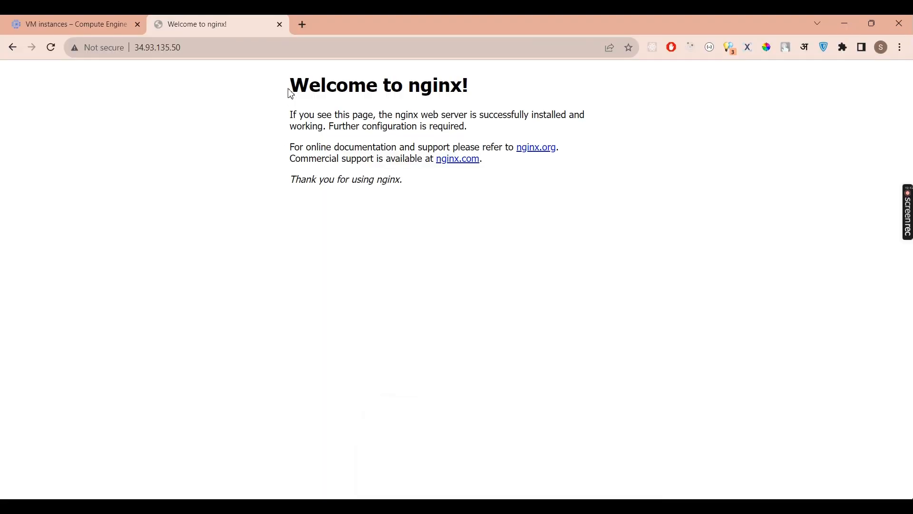
- Delete index.nginx-debian.html with sudo rm -rf from the terminal
left_click_drag(292, 93, 401, 179)
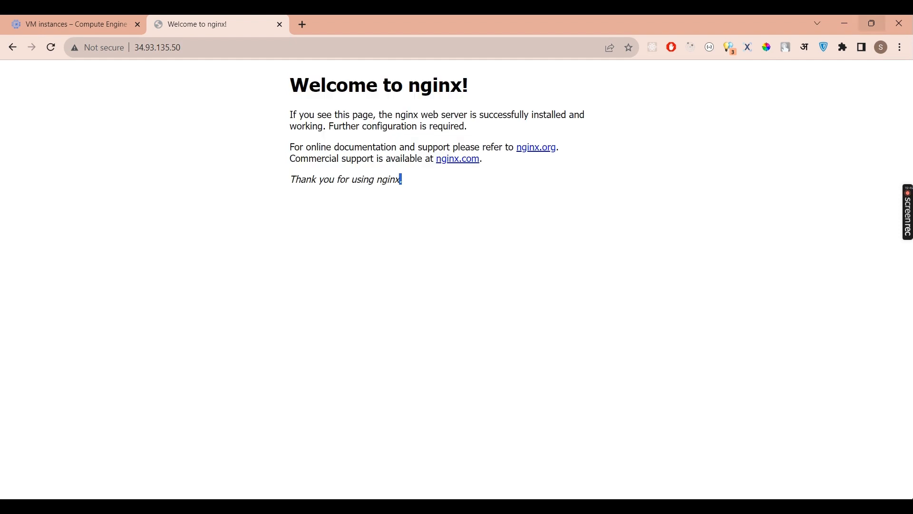
left_click(849, 21)
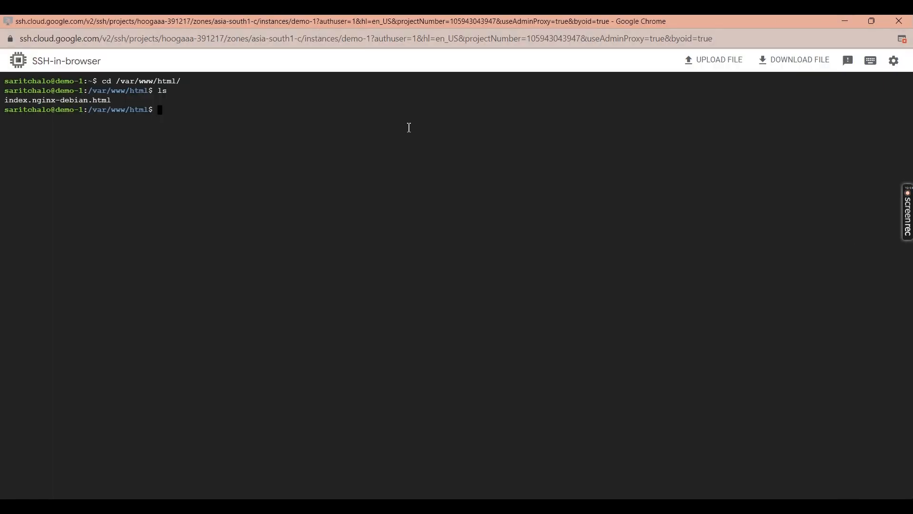
type("sudo rm -r")
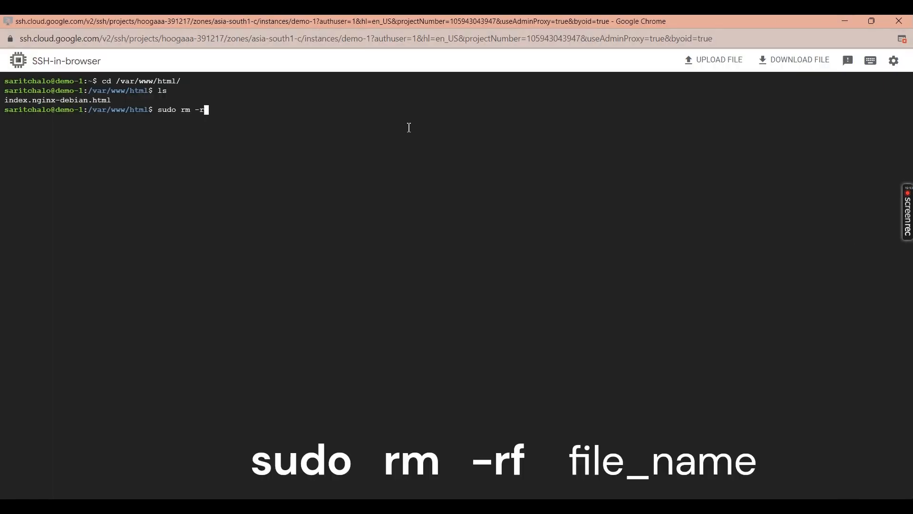
type("f i")
key("Tab")
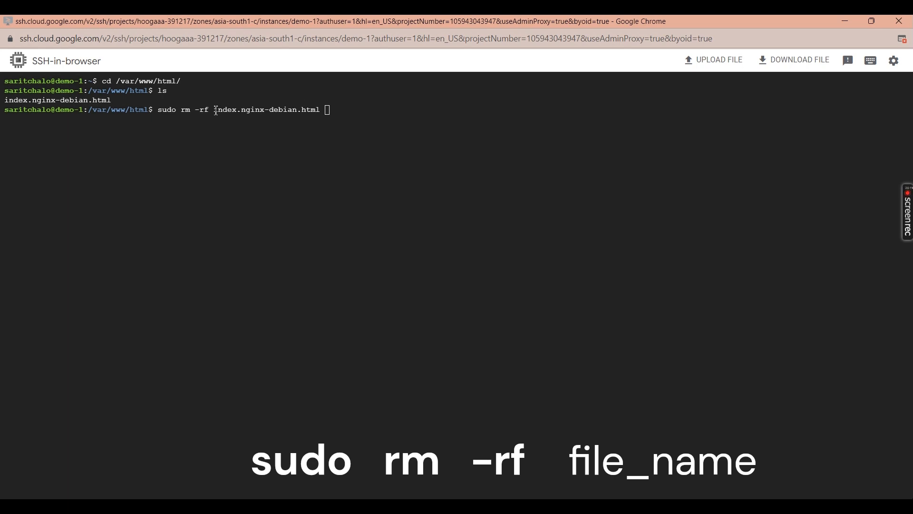
left_click_drag(214, 110, 326, 108)
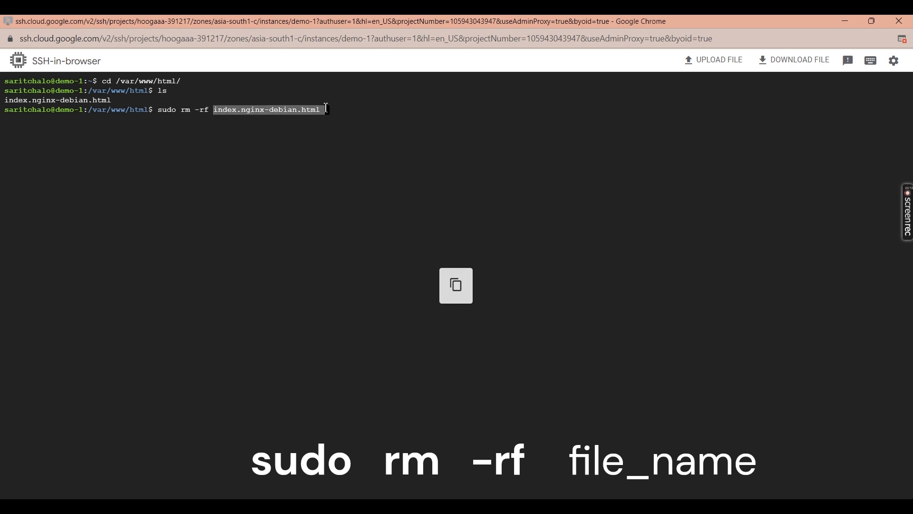
key("Return")
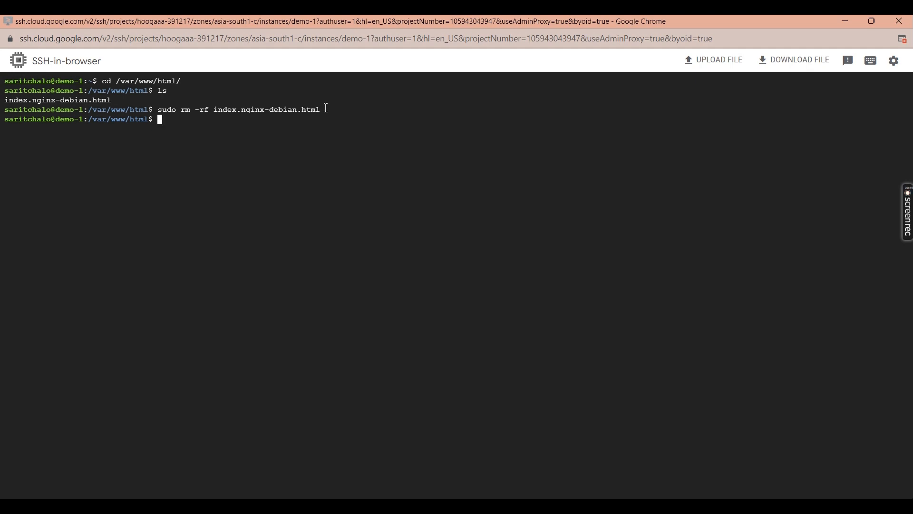
- Run ls to confirm /var/www/html is now empty
type("ls")
key("Return")
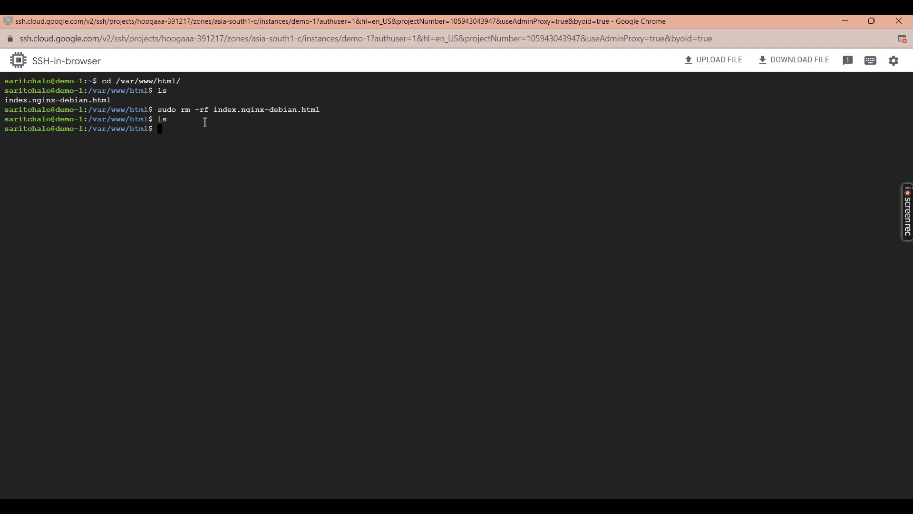
left_click_drag(160, 123, 175, 122)
left_click(211, 177)
- Create an empty index.html with sudo touch and confirm it with ls
type("sudo ")
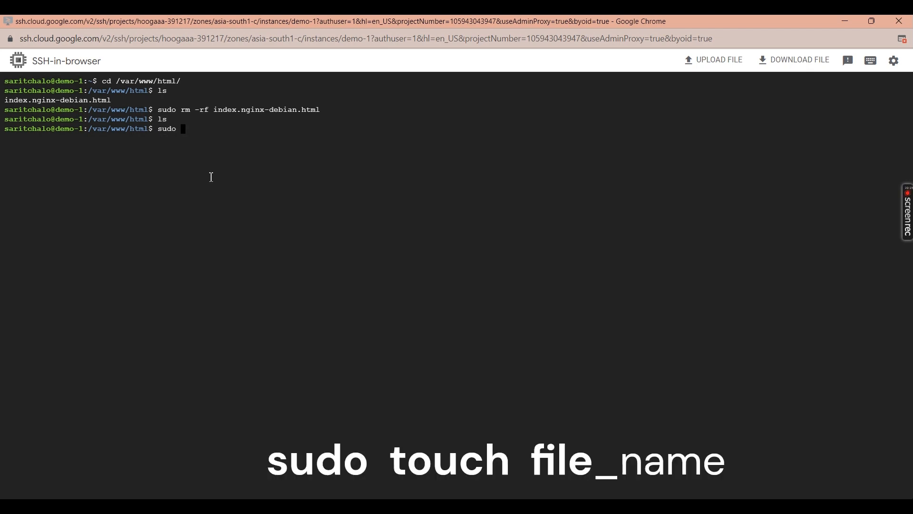
type("touch index.html")
key("Return")
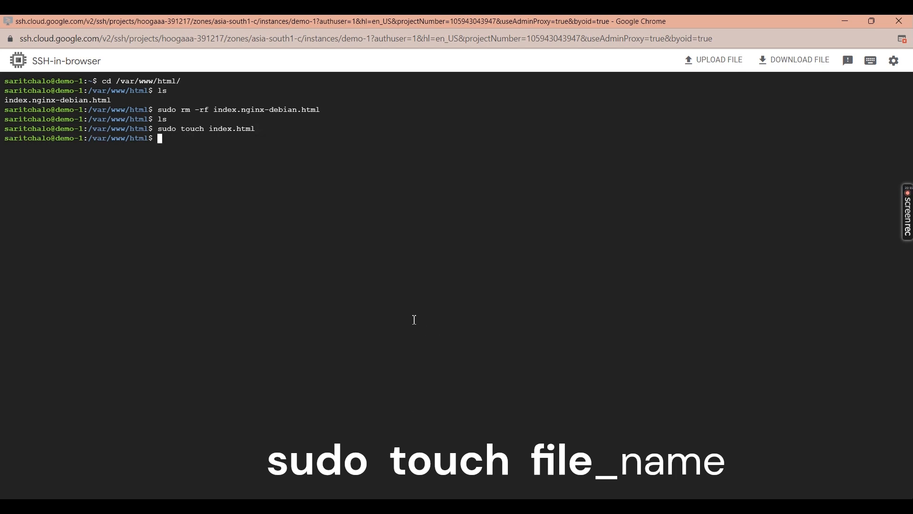
type("ls")
key("Return")
- Remove index.html with sudo rm -rf, confirm the folder is empty, and return to Chrome
mouse_move(508, 506)
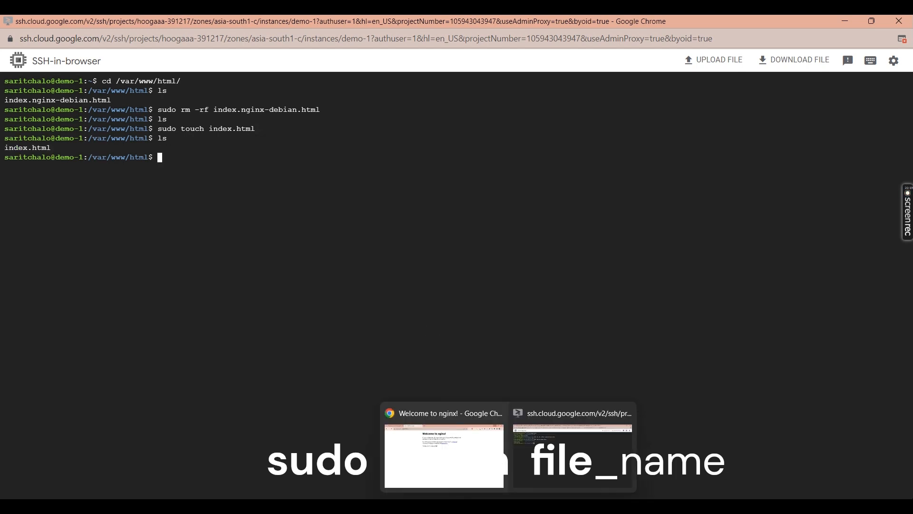
type("su")
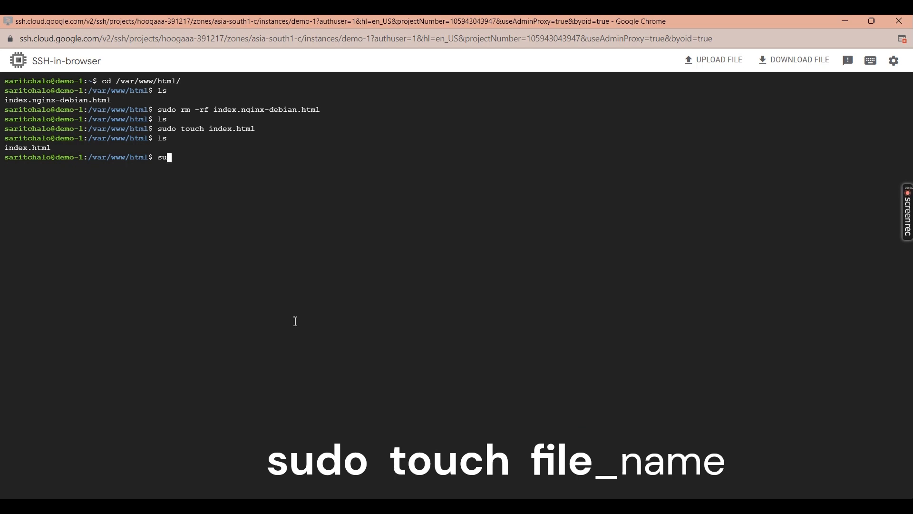
type("do rm -rf index.html")
key("Return")
type("ls")
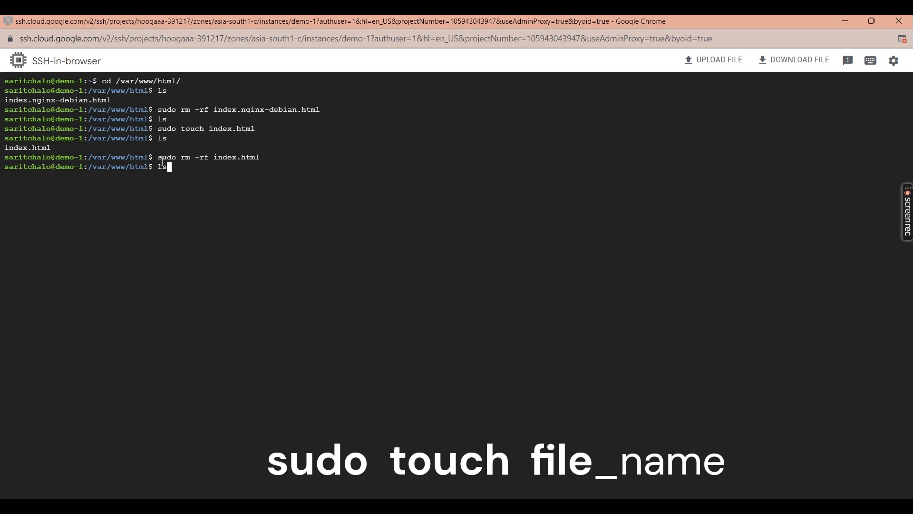
key("Return")
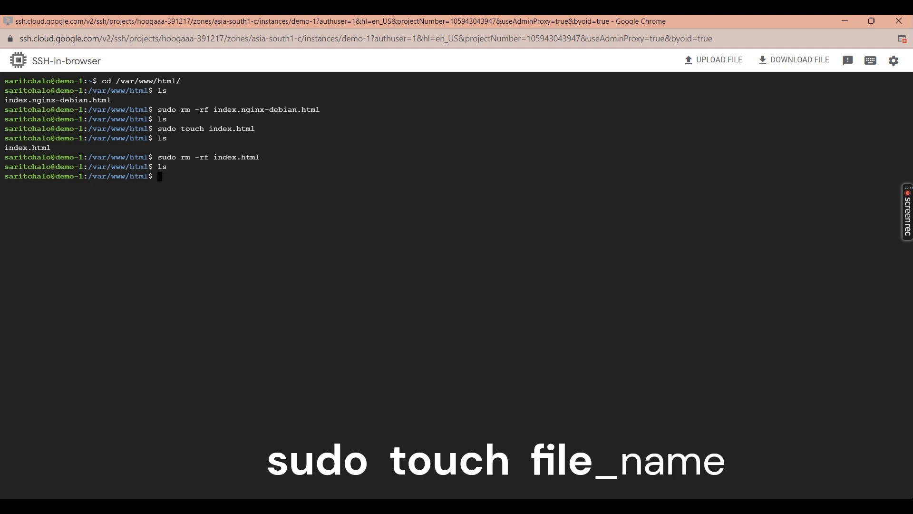
key("alt+Tab")
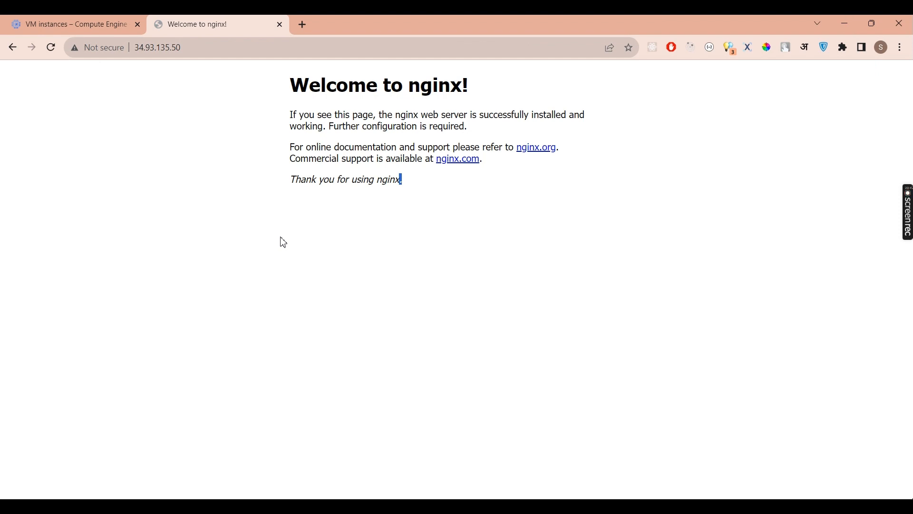
- Reload 34.93.135.50 to confirm it returns 403 Forbidden, then clear the SSH terminal
left_click(51, 48)
left_click_drag(395, 87, 543, 88)
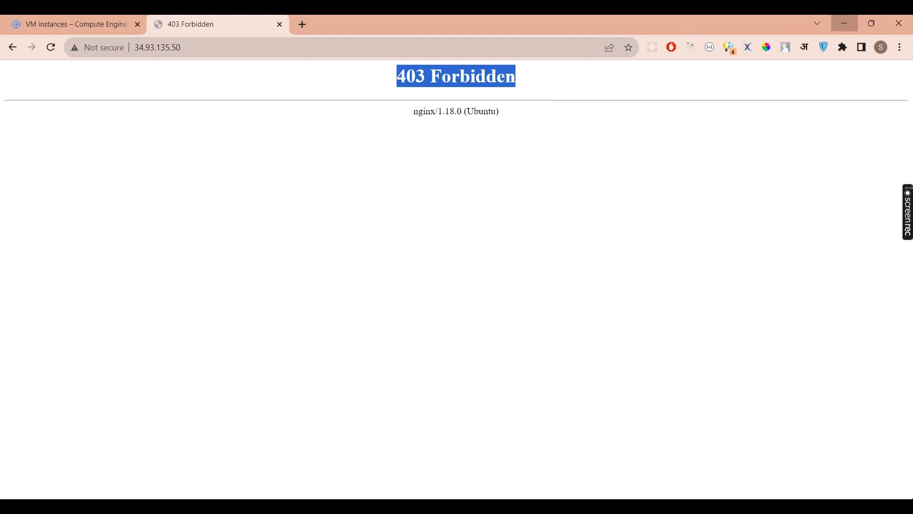
left_click(844, 23)
key("ctrl+l")
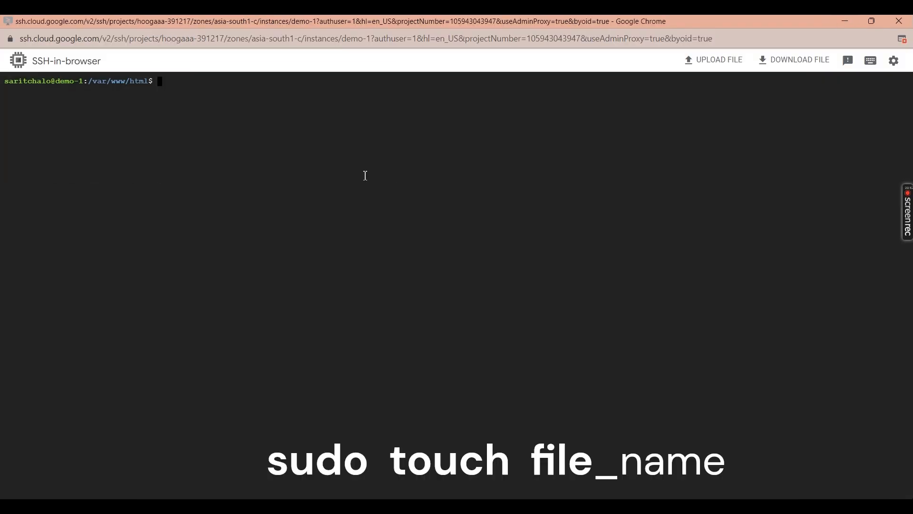
- List the files in /var/www/html with ls, then clear the screen
type("ls")
key("Return")
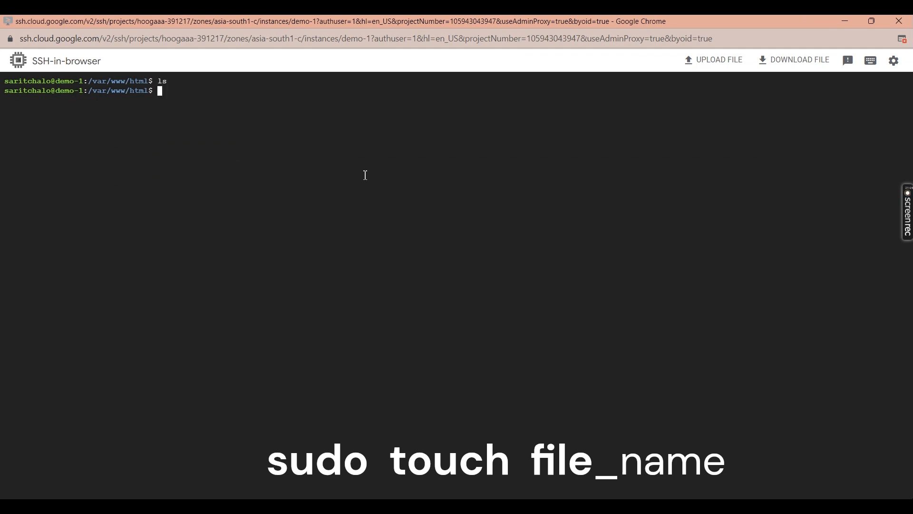
key("ctrl+l")
- Run 'sudo touch index.html', correcting the index.js typo, and confirm the file with ls
type("sudo ")
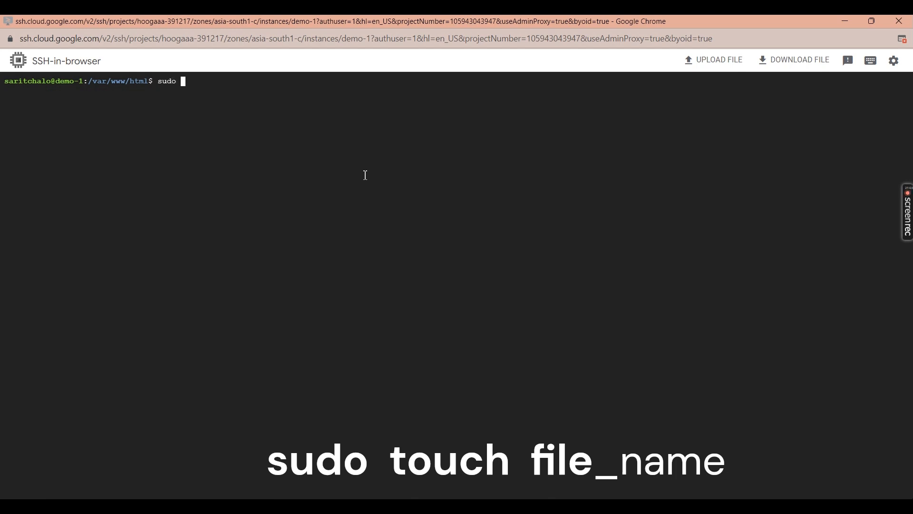
type("touch index.js")
left_click_drag(181, 82, 255, 87)
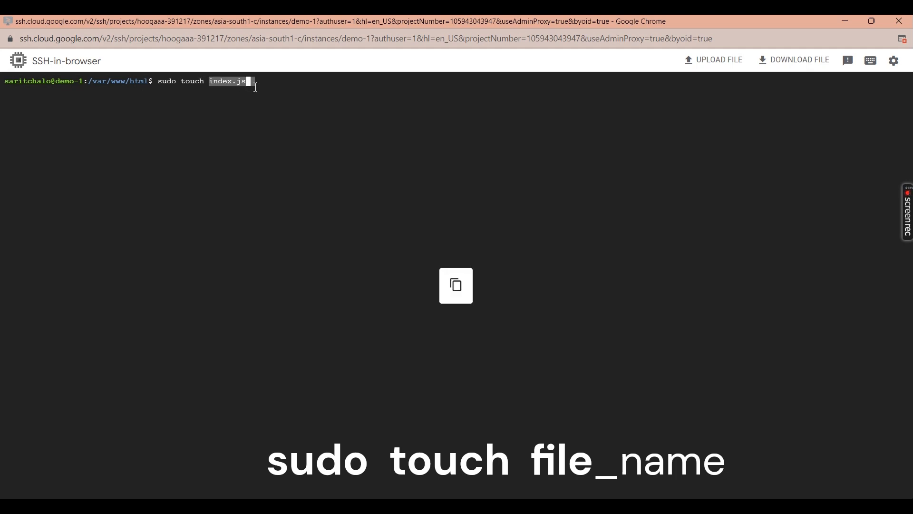
key("BackSpace")
key("BackSpace")
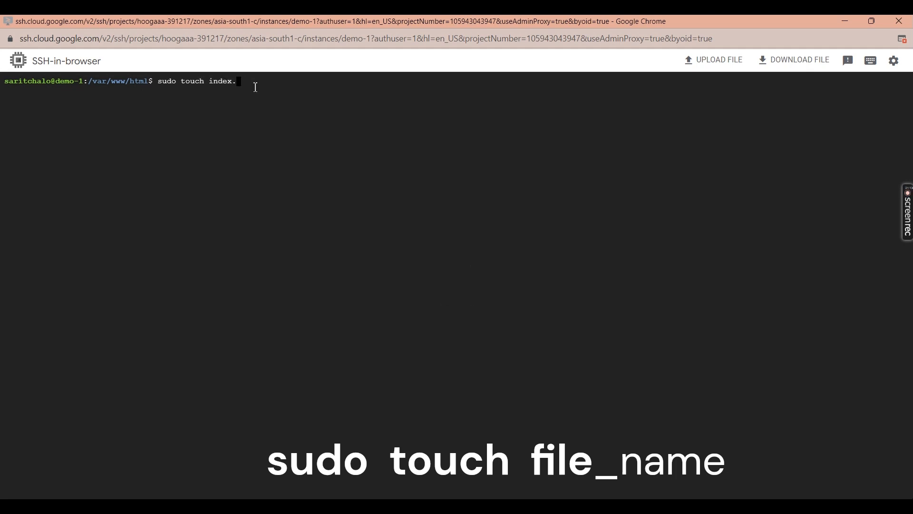
type("html")
key("Return")
key("Return")
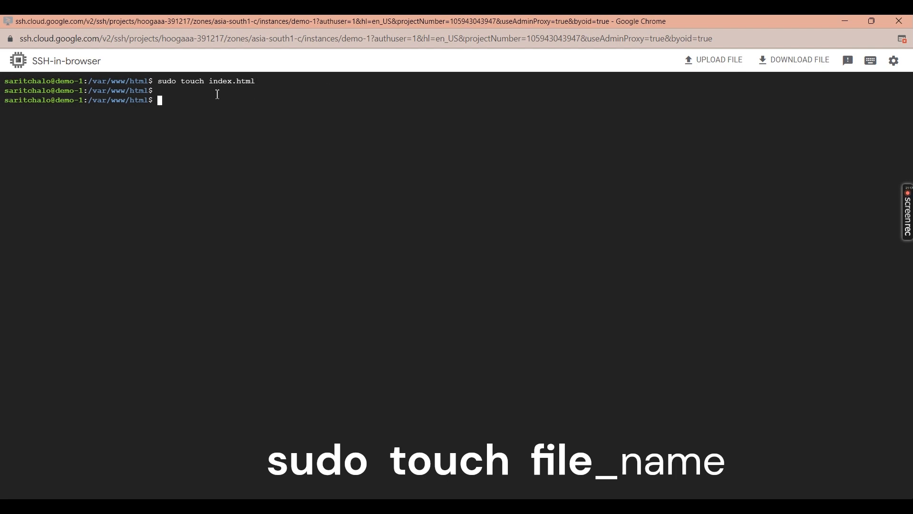
type("ls")
key("Return")
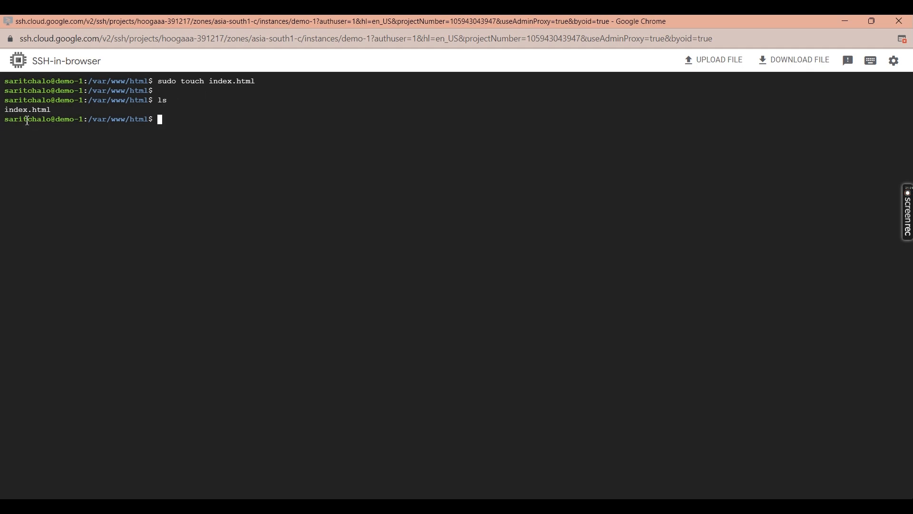
left_click_drag(6, 114, 55, 112)
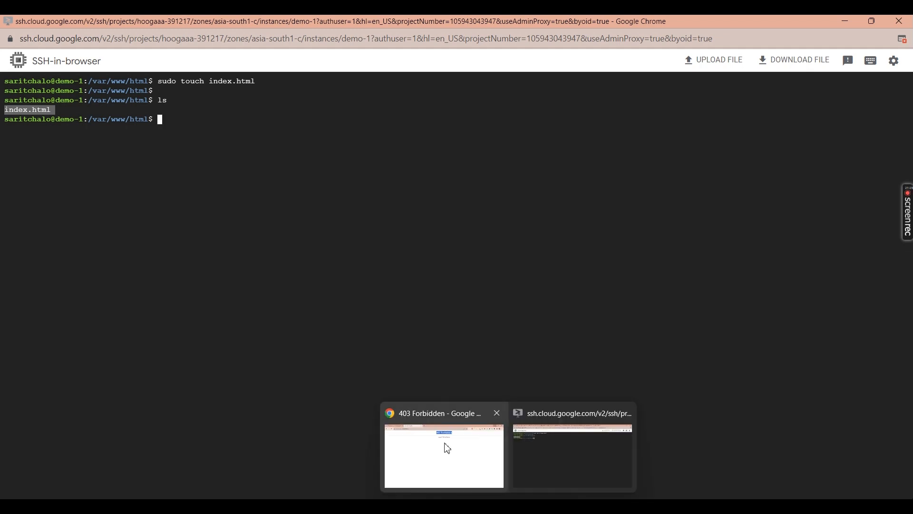
- Reload 34.93.135.50 in Chrome to see a blank page, then return to the SSH terminal
left_click(446, 444)
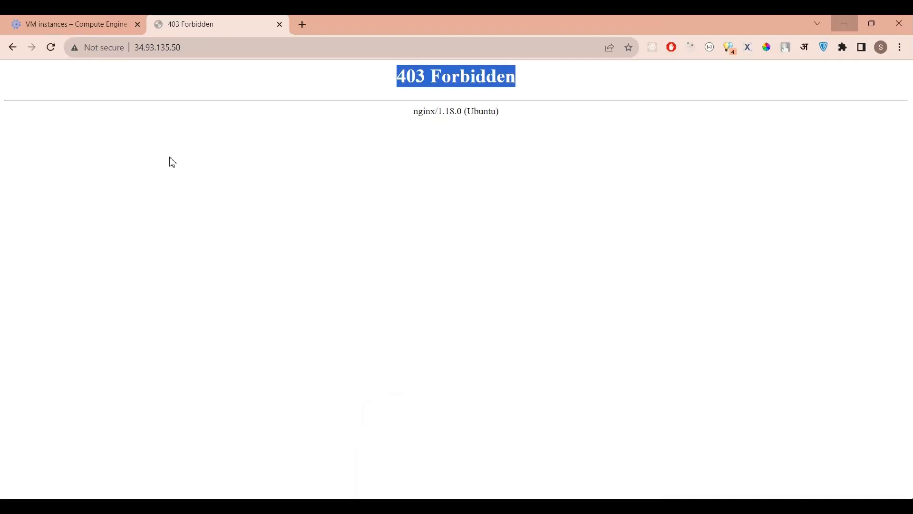
left_click(441, 85)
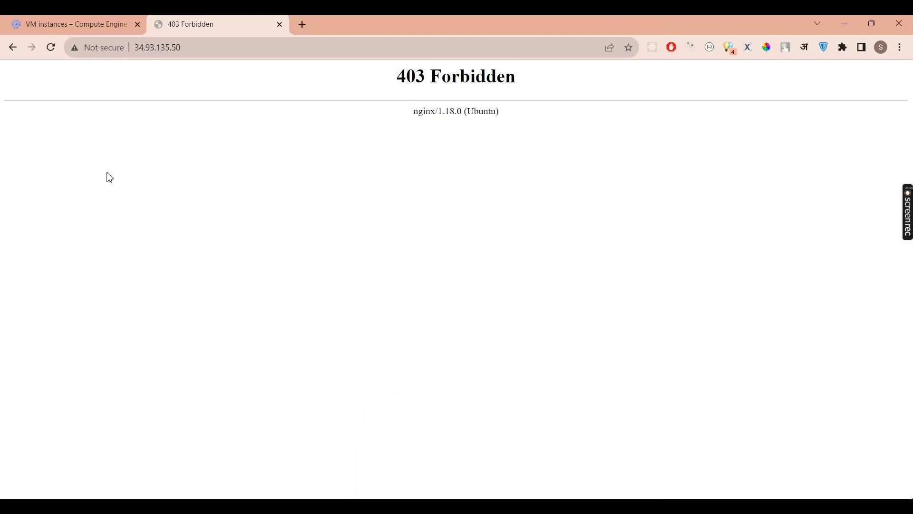
left_click(52, 50)
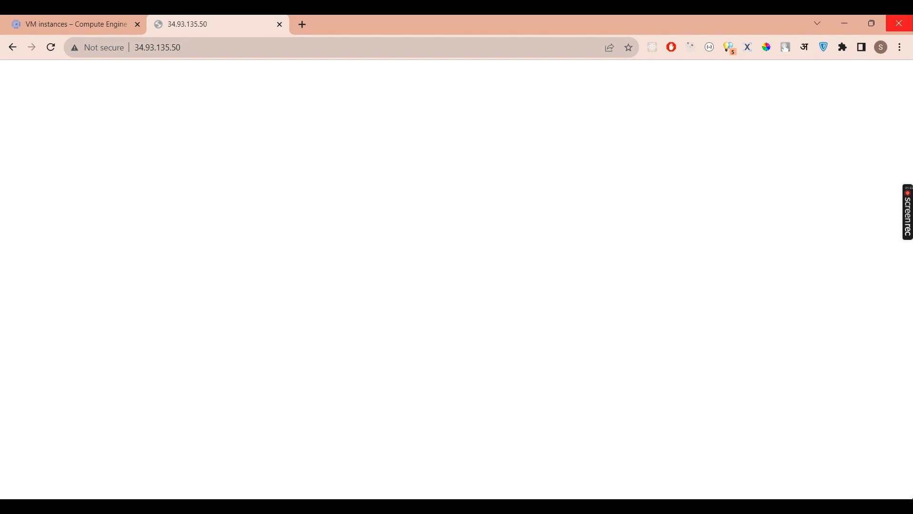
left_click(845, 23)
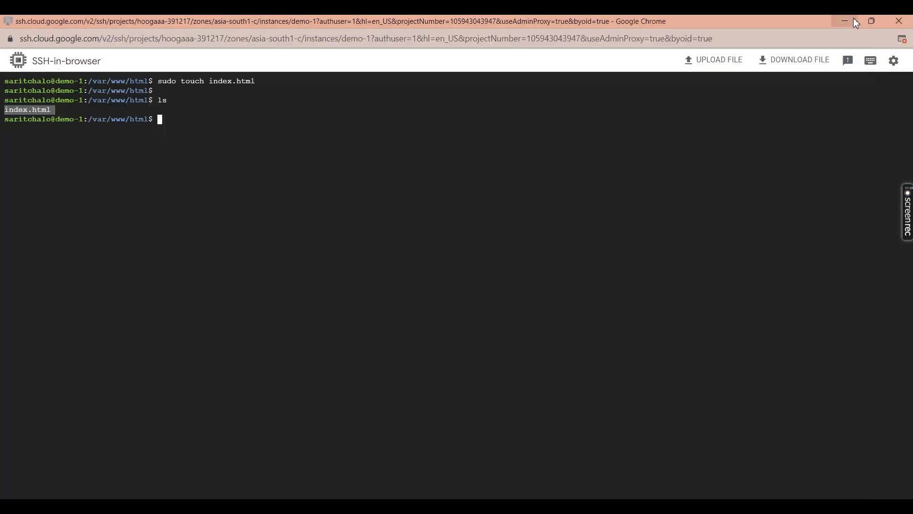
- Run 'sudo vi index.html', tab-completing the file name, to open the empty file in vim
left_click(360, 169)
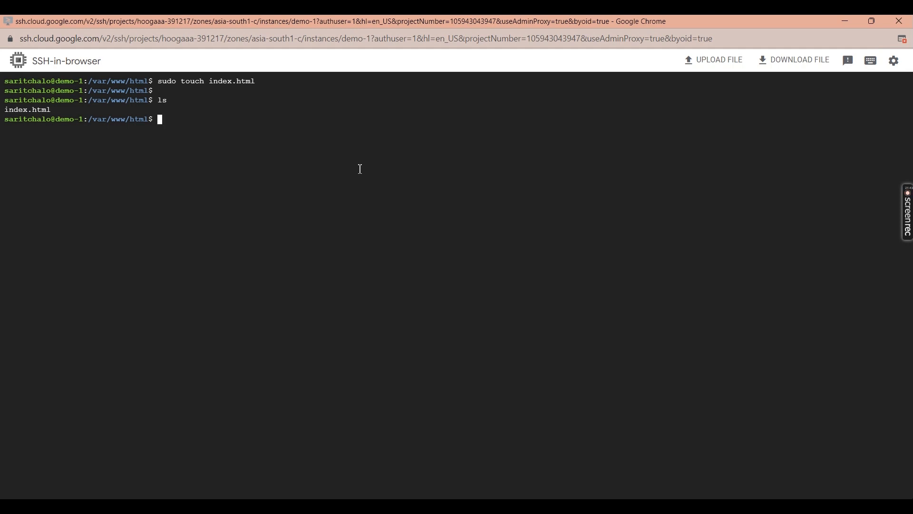
type("sudo vi ")
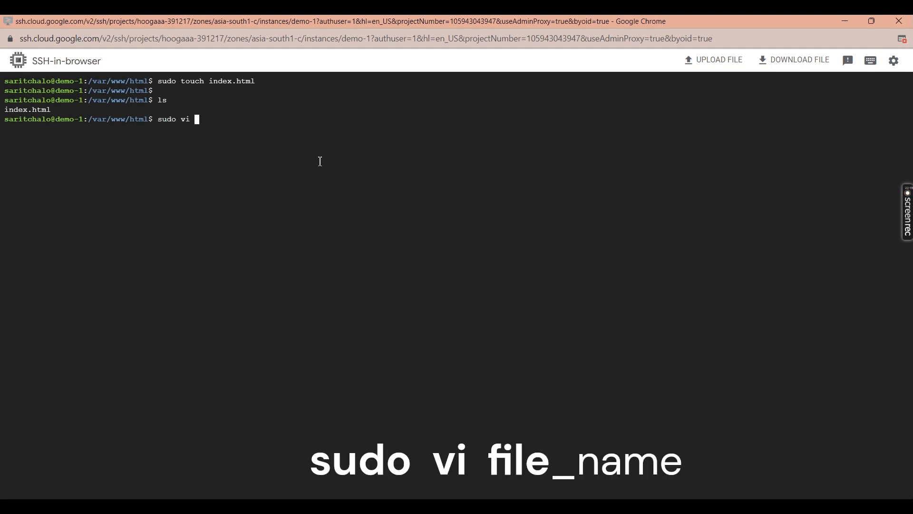
type("i")
key("Tab")
double_click(184, 120)
left_click(251, 120)
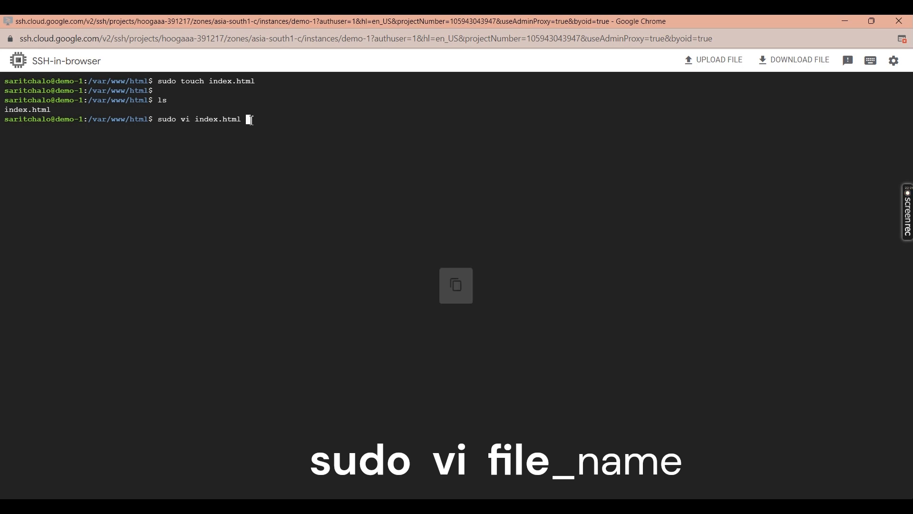
key("Return")
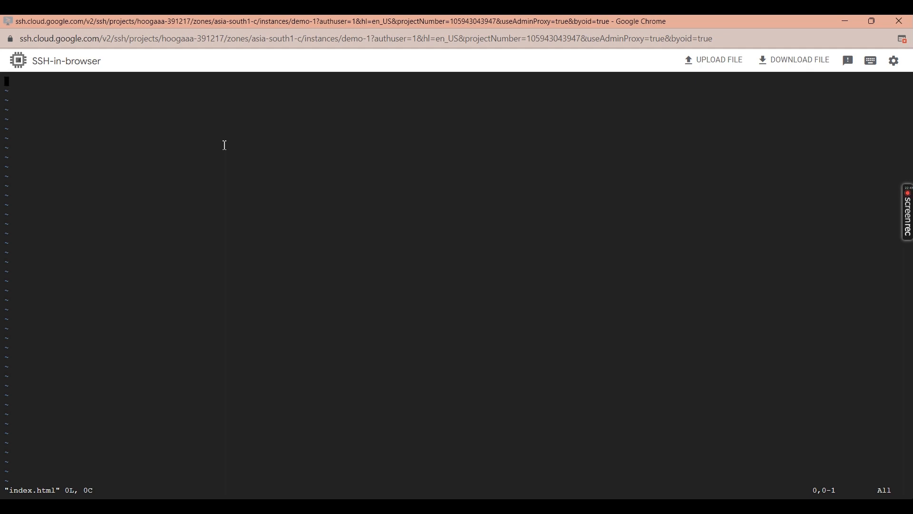
- Insert '<h1>Code and Tech </h1>' into index.html and save it with :wq
key("i")
left_click_drag(18, 489, 73, 483)
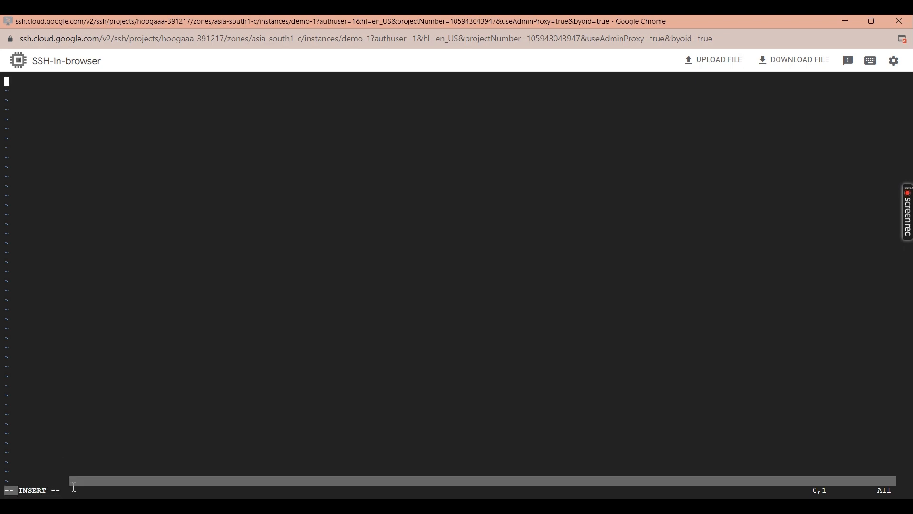
left_click(84, 218)
type("<")
key("BackSpace")
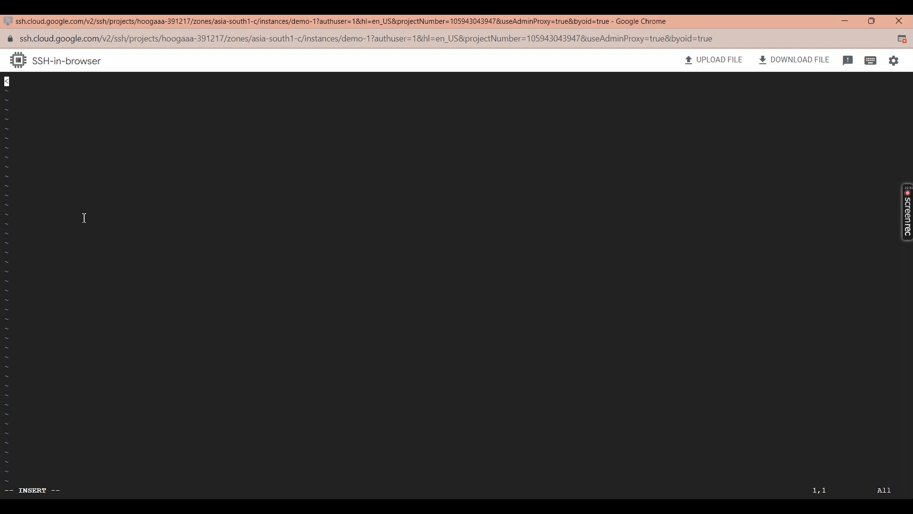
type("<h1>Code and Tech </h1>")
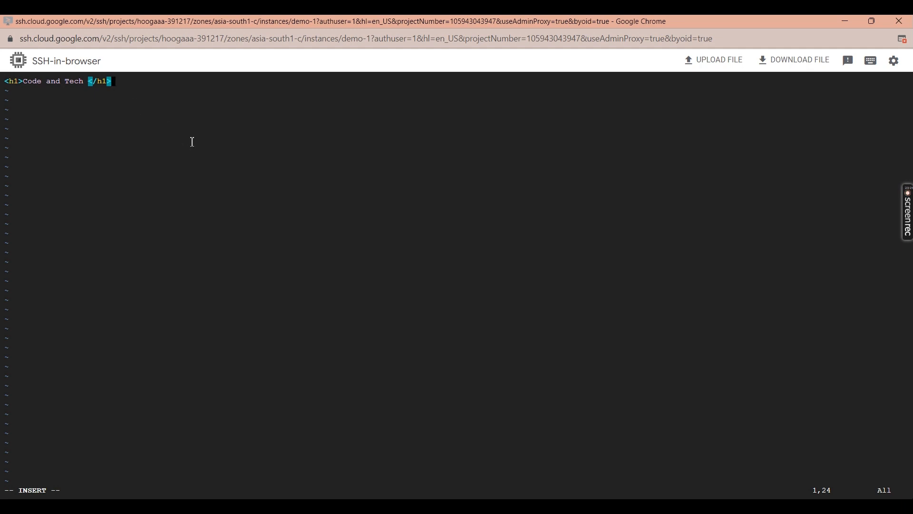
key("Escape")
type(":")
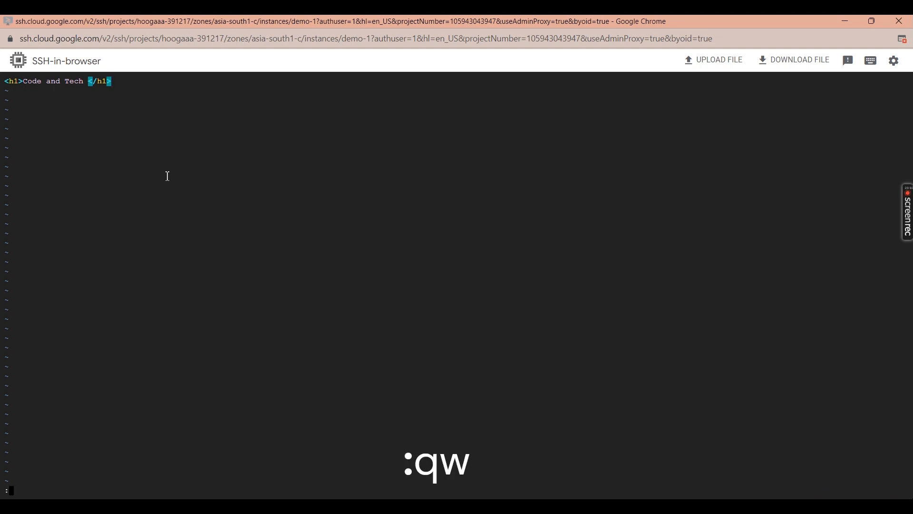
type("wq")
left_click_drag(28, 490, 4, 495)
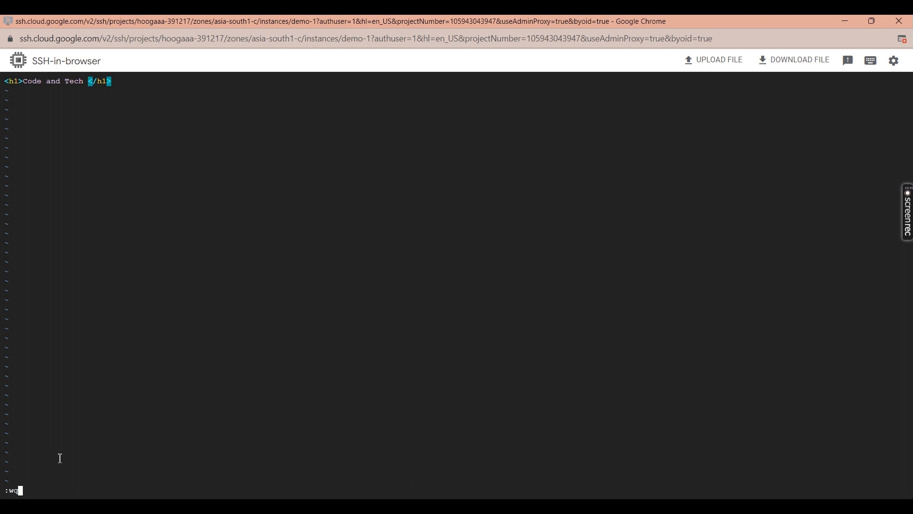
key("Return")
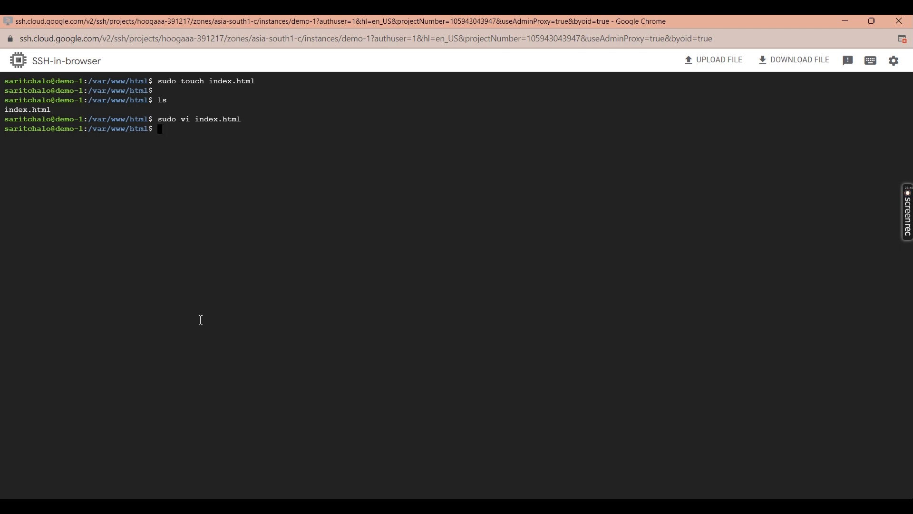
- Reopen index.html with vi to verify the heading, then quit with :q!
type("vi index.html")
key("Return")
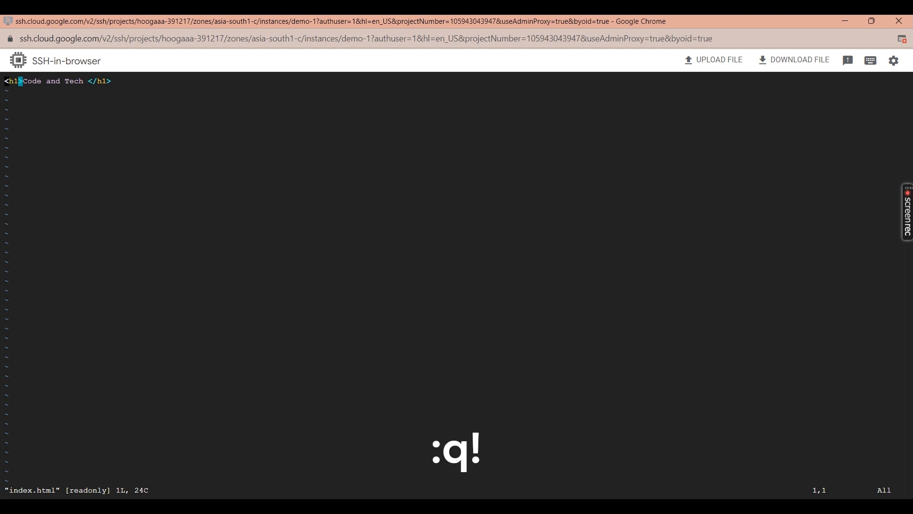
left_click(207, 92)
type(":q!")
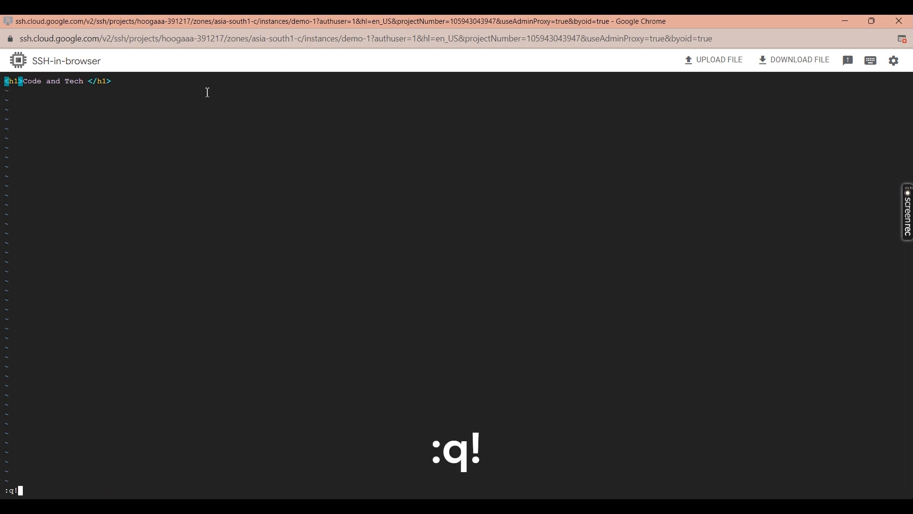
key("Return")
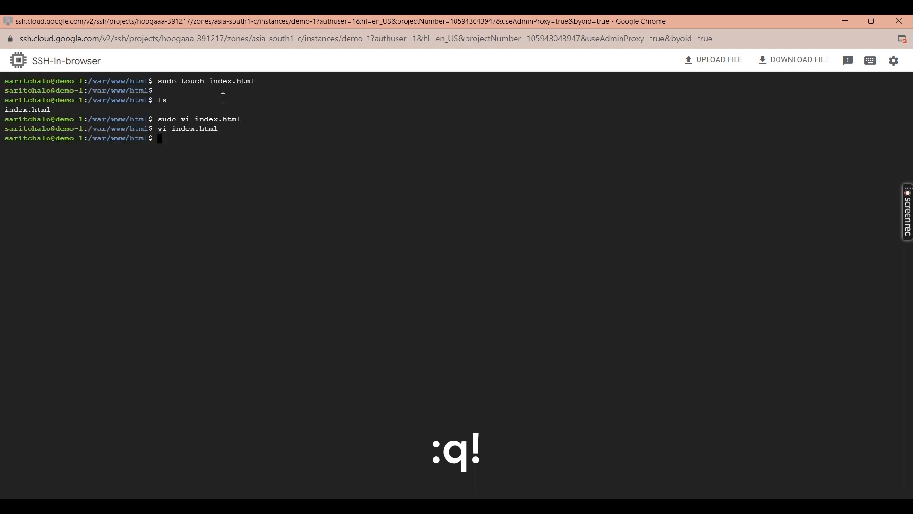
- Reload 34.93.135.50 in Chrome and check the 'Code and Tech' heading now appears
mouse_move(506, 506)
left_click(468, 474)
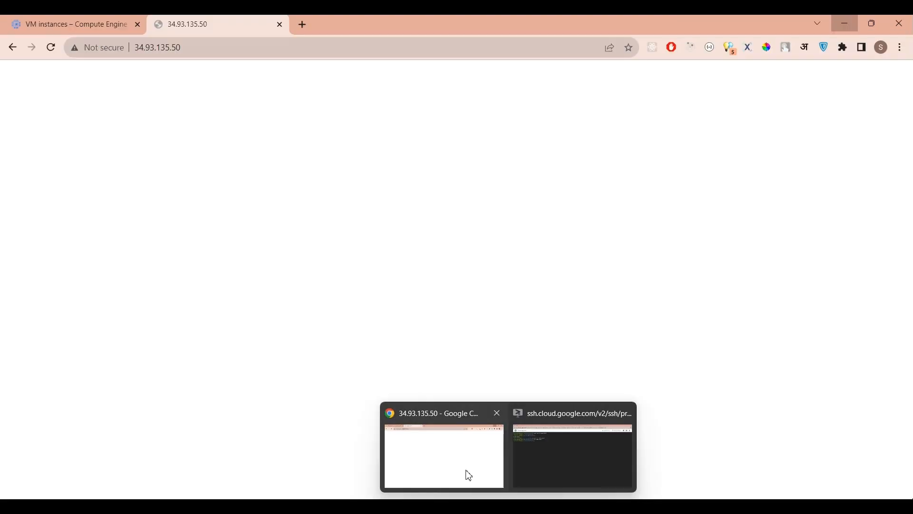
left_click(186, 46)
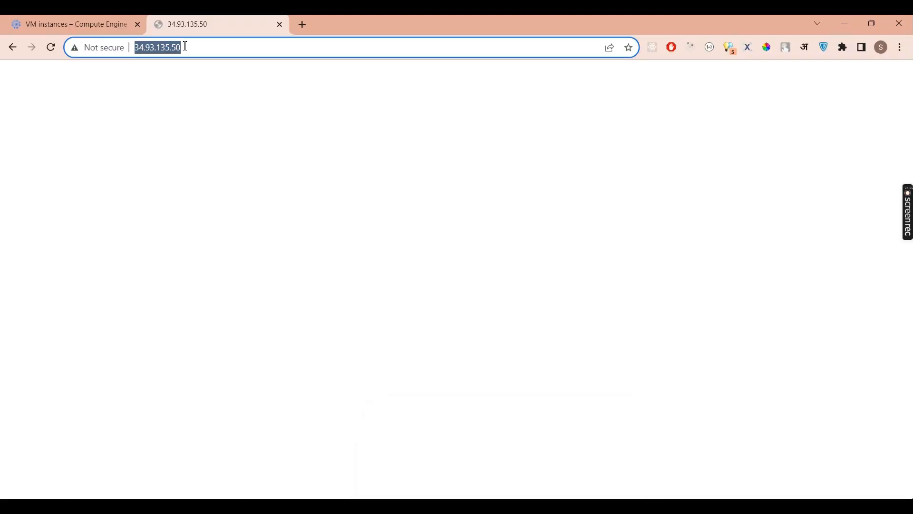
key("Return")
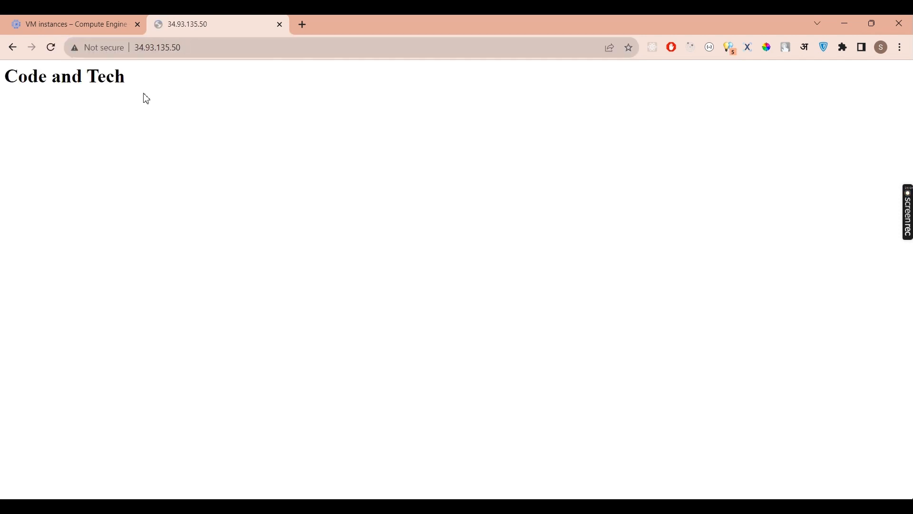
left_click_drag(3, 94, 151, 95)
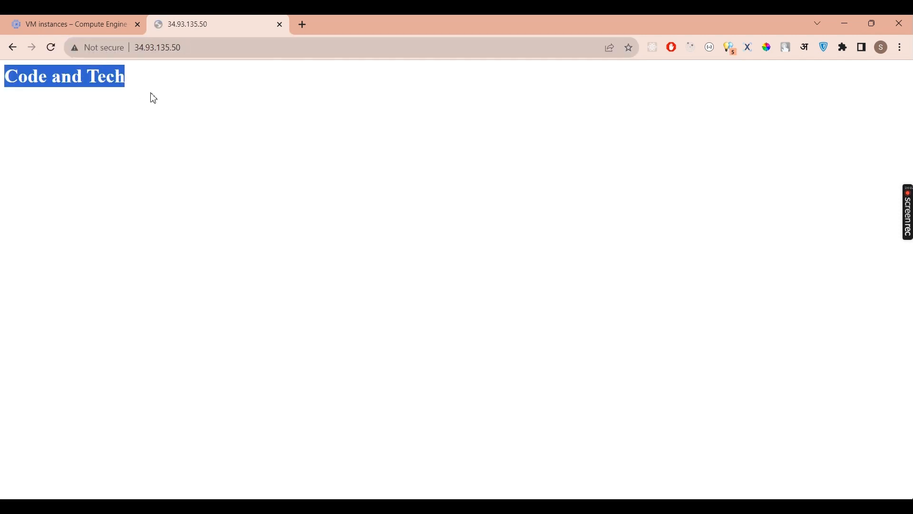
left_click(153, 98)
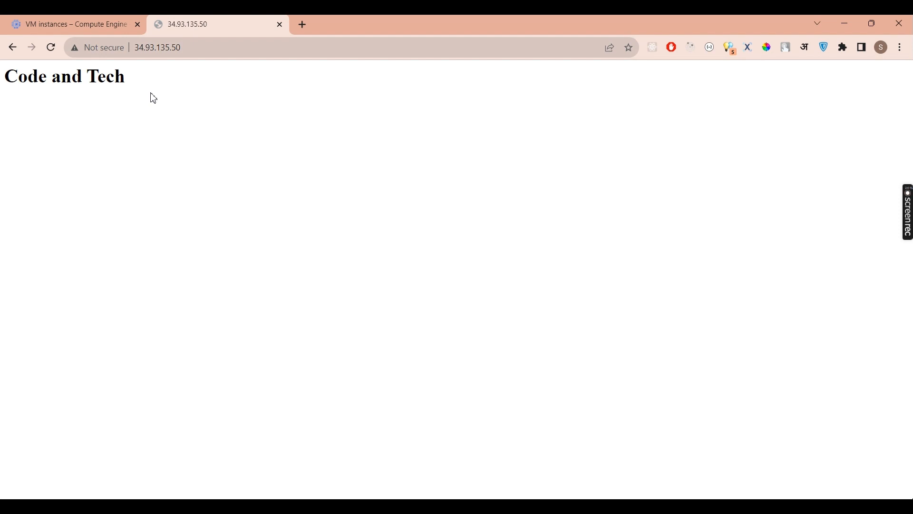